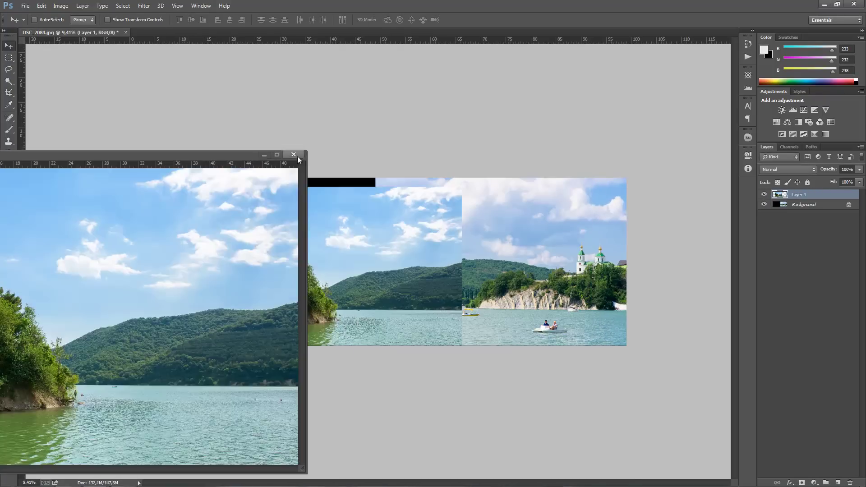
Place DSC_2083 left of the church photo and crop off the black strip.
mouse_move(176, 117)
left_mouse_down()
mouse_move(362, 293)
mouse_move(425, 298)
left_mouse_up()
key("m")
left_click_drag(207, 164, 483, 213)
left_click(8, 93)
left_click_drag(129, 262, 214, 262)
key("Return")
Add Levels and a brightening Curves adjustment, both clipped to the left photo.
left_click(793, 109)
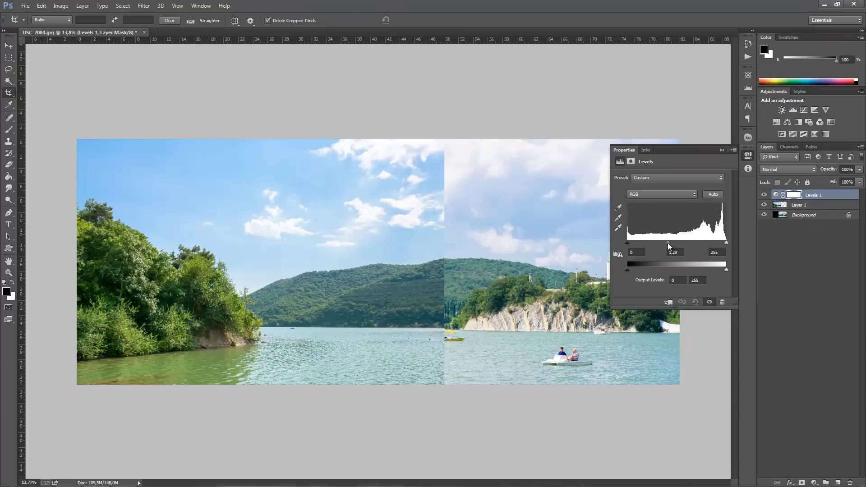
left_click(733, 146)
left_click(804, 109)
left_click(654, 267)
left_click_drag(679, 243, 672, 254)
Add Curves and Color Balance adjustments for the church photo, targeting the shadows.
left_click(803, 225)
left_click(804, 110)
left_click(787, 121)
key("alt+1")
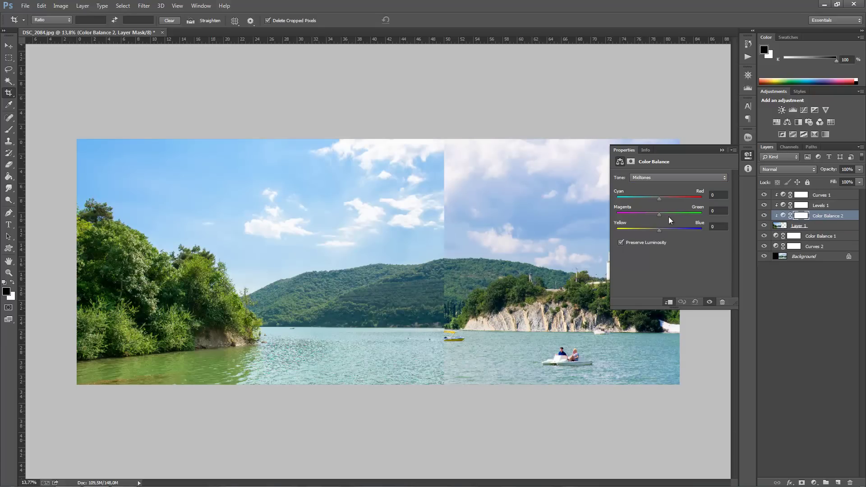
key("ctrl+shift+alt+e")
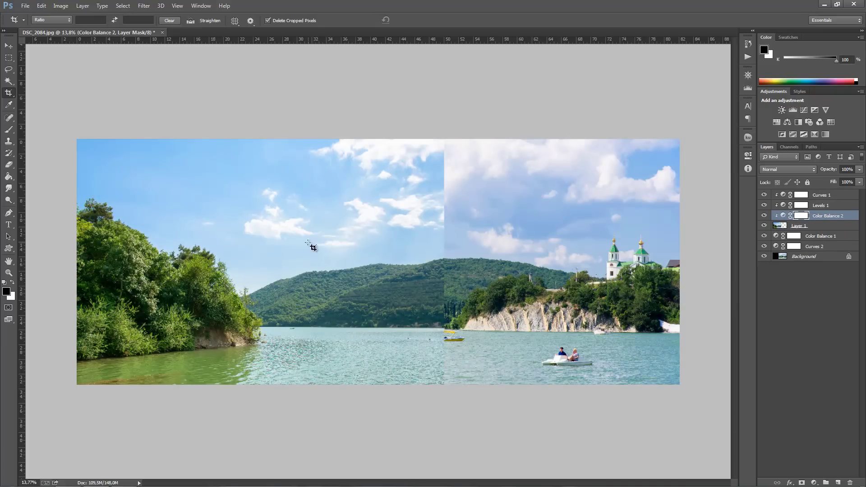
Add a Color Balance layer with midtones Magenta -11 and Blue +11.
left_click(787, 121)
left_click_drag(659, 229, 661, 230)
left_click_drag(659, 213, 659, 215)
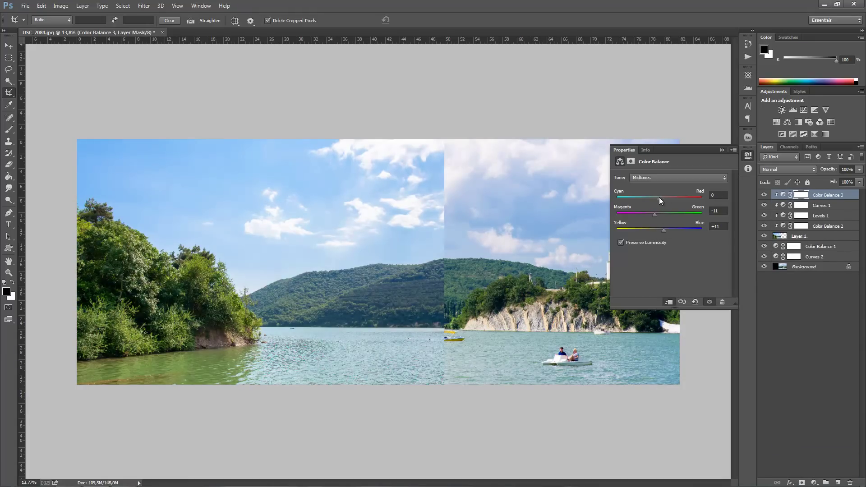
Add a Curves layer adjusting Red and Blue channels, inverted mask, white brush ready.
left_click(804, 109)
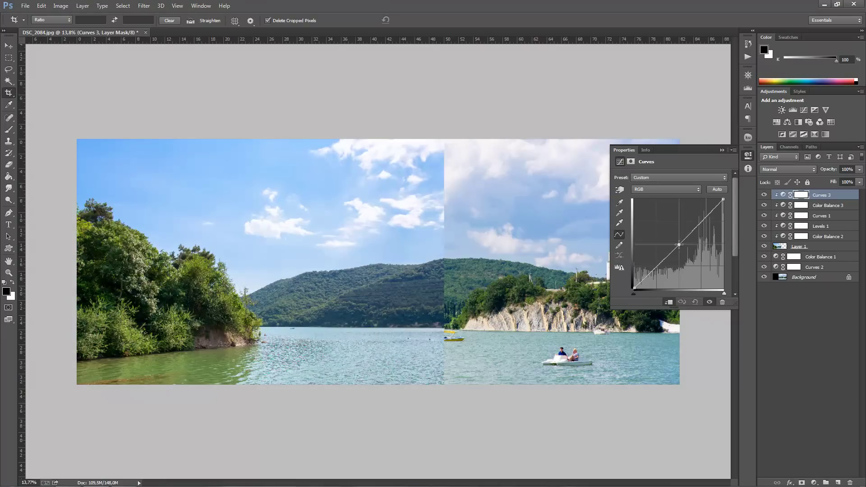
left_click(666, 189)
left_click(645, 205)
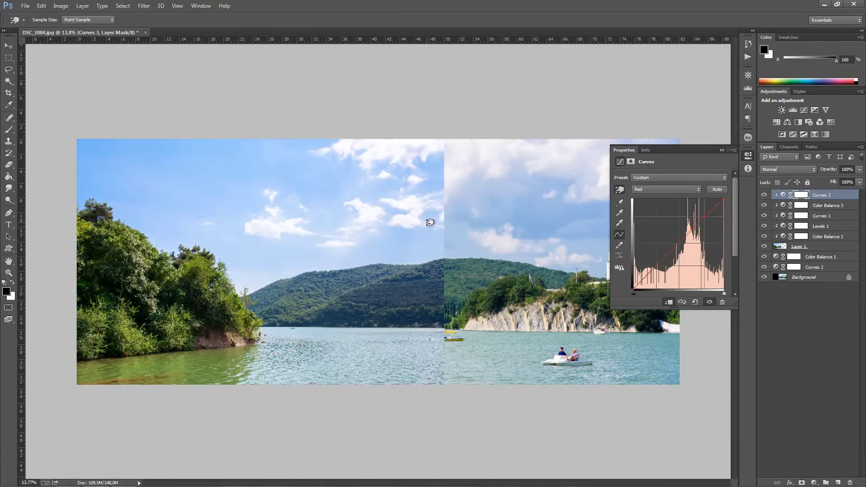
key("alt+4")
key("alt+5")
key("ctrl+i")
key("b")
key("x")
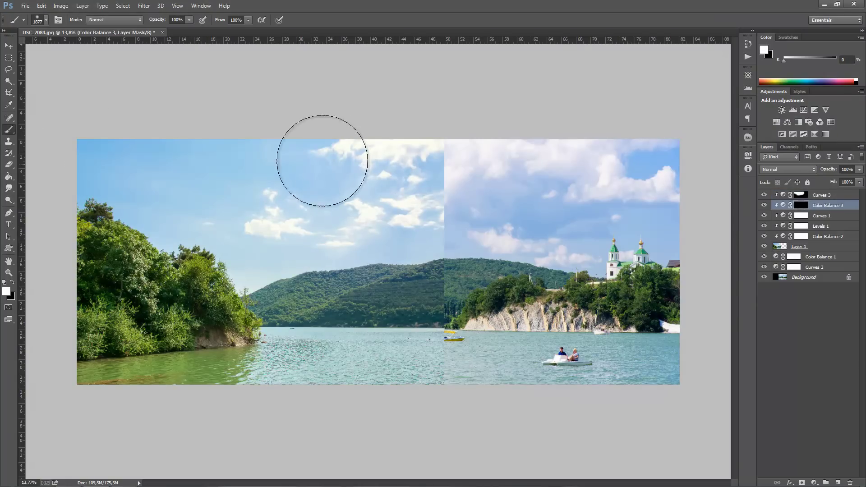
Stamp all visible layers into Layer 2 and clone over the sky seam.
left_click(843, 196)
key("ctrl+alt+shift+e")
key("l")
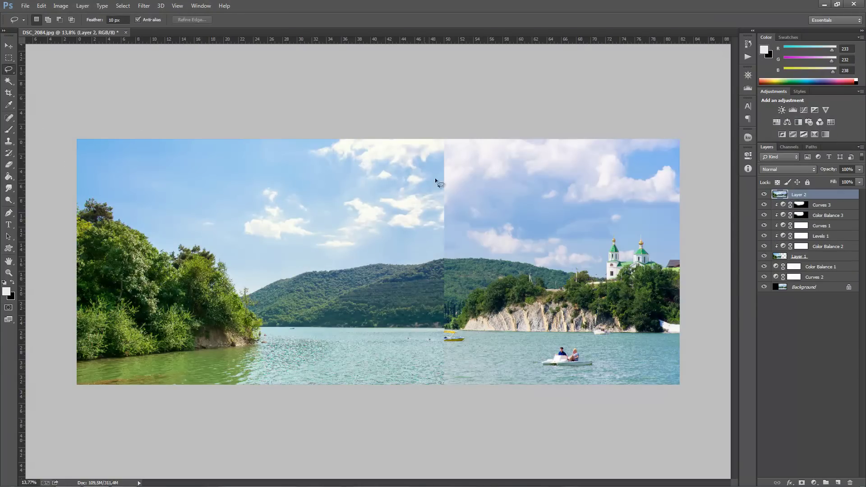
key("ctrl+d")
key("ctrl+d")
key("s")
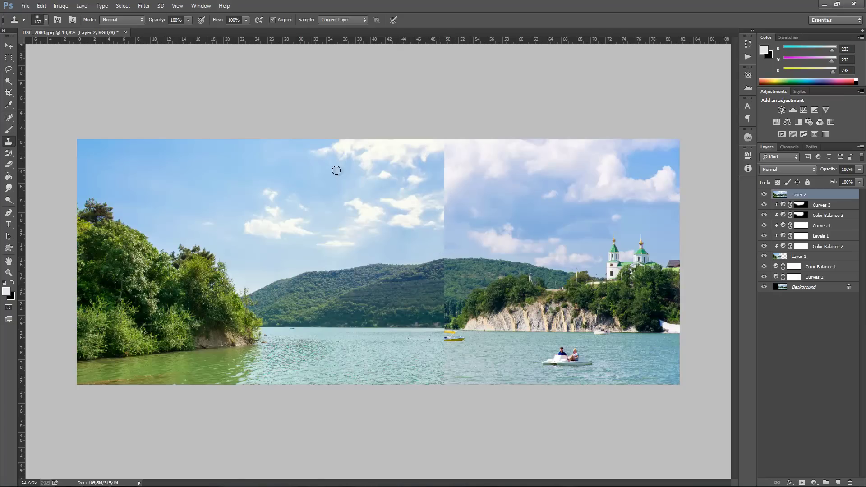
left_click_drag(445, 227, 461, 164)
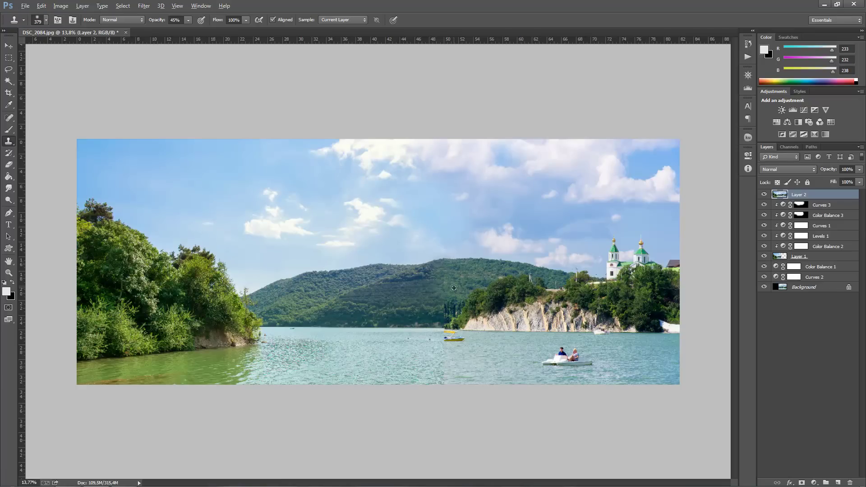
Clone clean water over the white pedal boat, its two passengers and leftover traces.
key("bracketright")
key("bracketright")
left_click(444, 362)
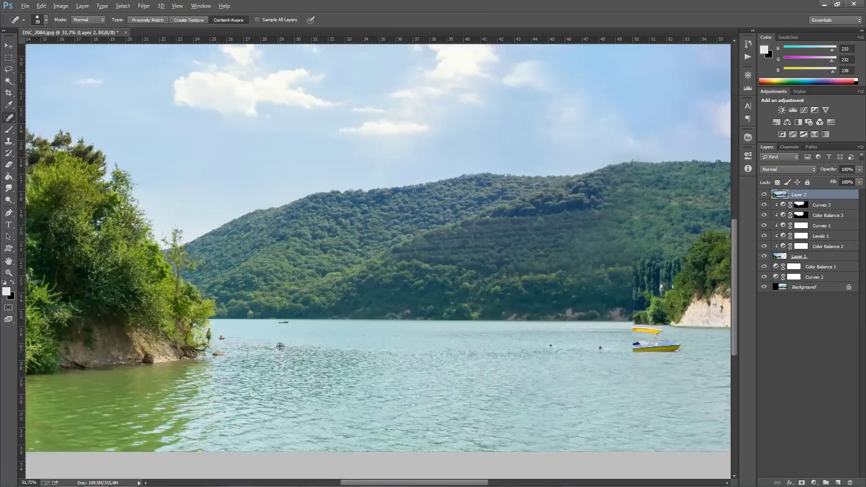
scroll(387, 360, "up", 5)
left_click(8, 119)
key("shift+j")
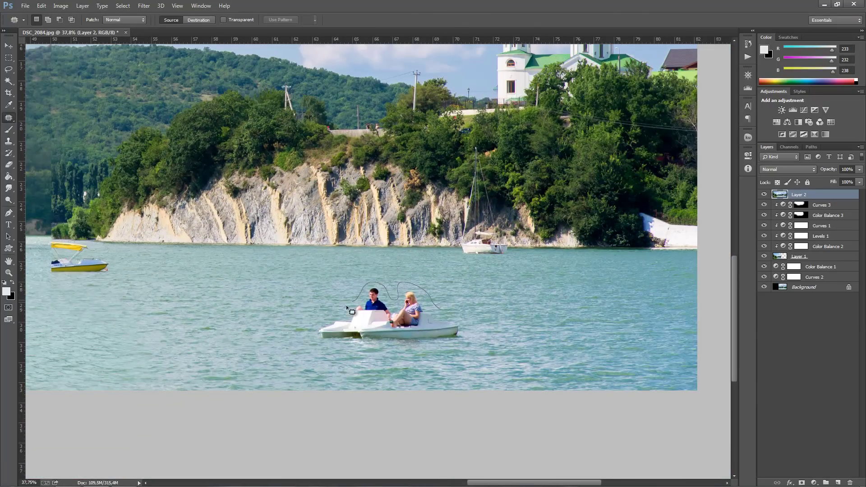
key("s")
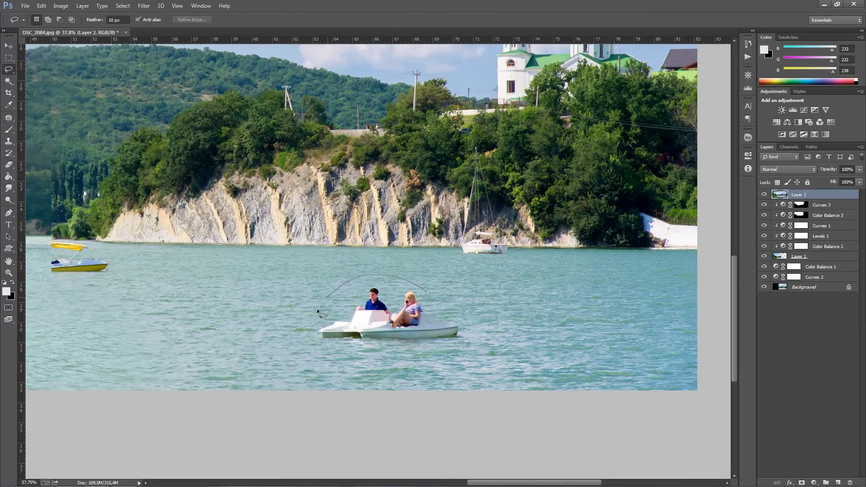
left_click_drag(298, 325, 397, 311)
mouse_move(500, 315)
left_mouse_down()
mouse_move(477, 345)
mouse_move(406, 325)
mouse_move(384, 336)
mouse_move(399, 302)
left_mouse_up()
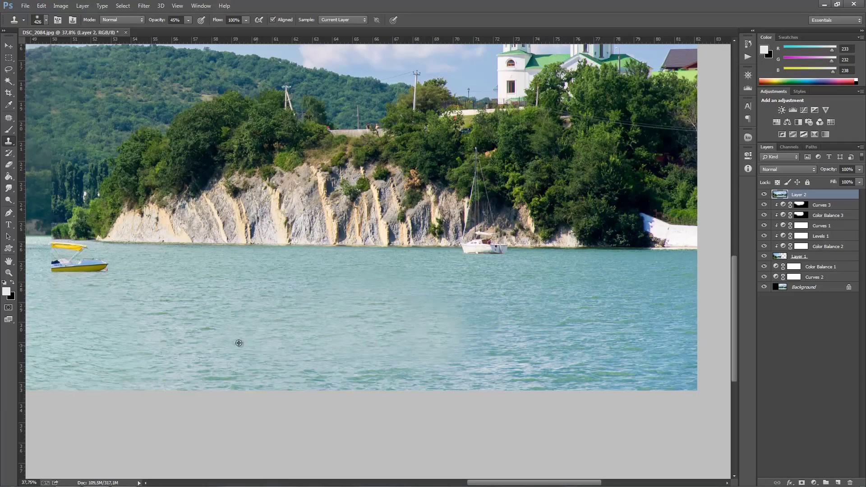
scroll(357, 311, "left", 5)
scroll(357, 311, "down", 1)
left_click_drag(533, 320, 430, 333)
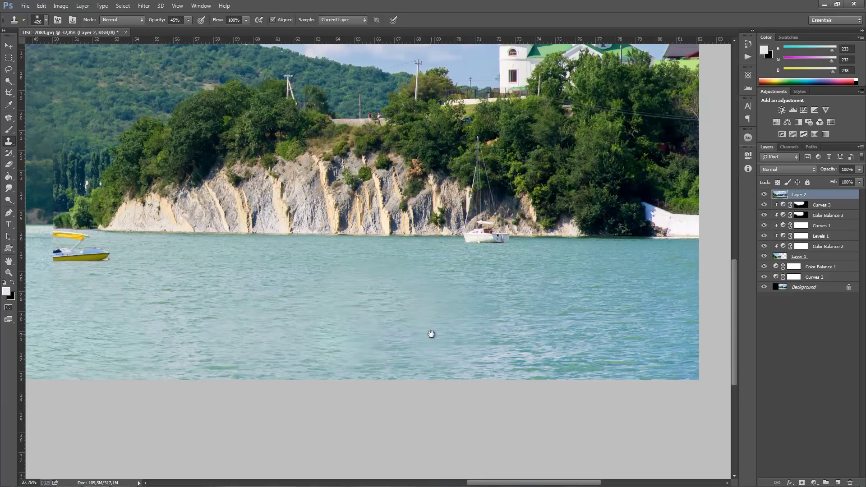
scroll(549, 343, "down", 3)
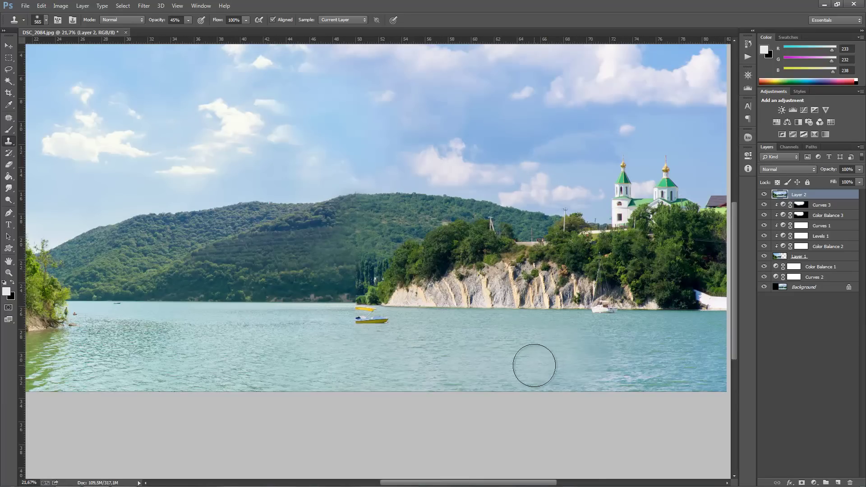
Spot-heal away the power poles standing on the hill.
scroll(494, 369, "down", 2)
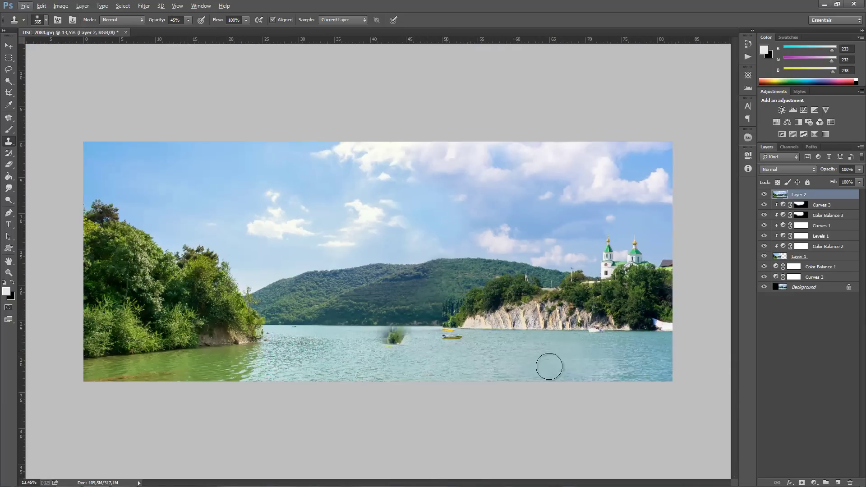
scroll(549, 364, "up", 6)
scroll(392, 347, "down", 3)
scroll(451, 226, "up", 3)
left_click(9, 118)
left_click(45, 118)
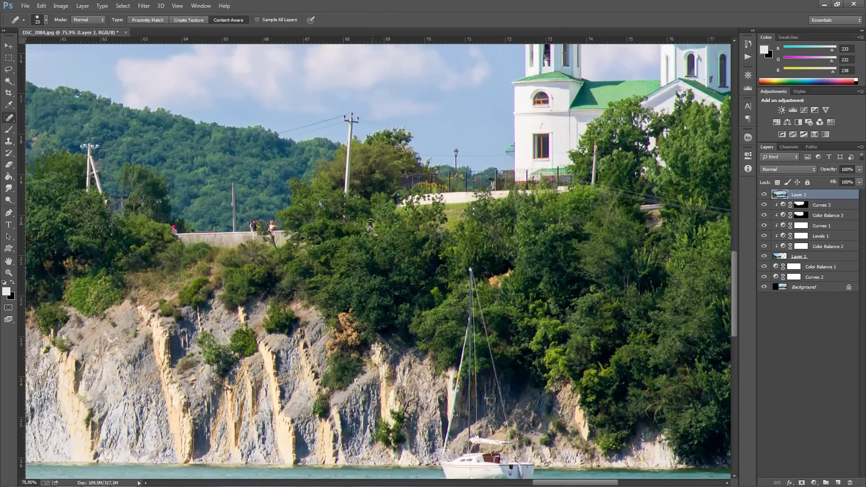
left_click_drag(290, 236, 291, 299)
scroll(315, 271, "up", 2)
left_click_drag(402, 223, 403, 345)
Heal out the thin power line in the sky and a blemish near the treetop.
right_click(353, 223)
left_click_drag(397, 217, 334, 246)
key("Return")
key("s")
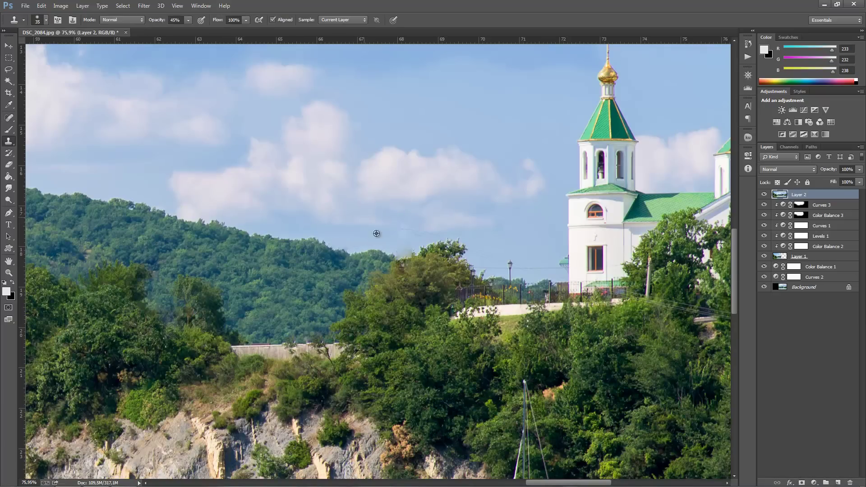
key("j")
mouse_move(469, 249)
left_mouse_down()
mouse_move(483, 257)
mouse_move(277, 236)
left_mouse_up()
Spot-heal the power wires running across the trees beside the church.
key("s")
left_click_drag(451, 271, 324, 262)
key("j")
mouse_move(543, 361)
left_mouse_down()
mouse_move(487, 325)
mouse_move(451, 280)
left_mouse_up()
left_click_drag(262, 286, 591, 338)
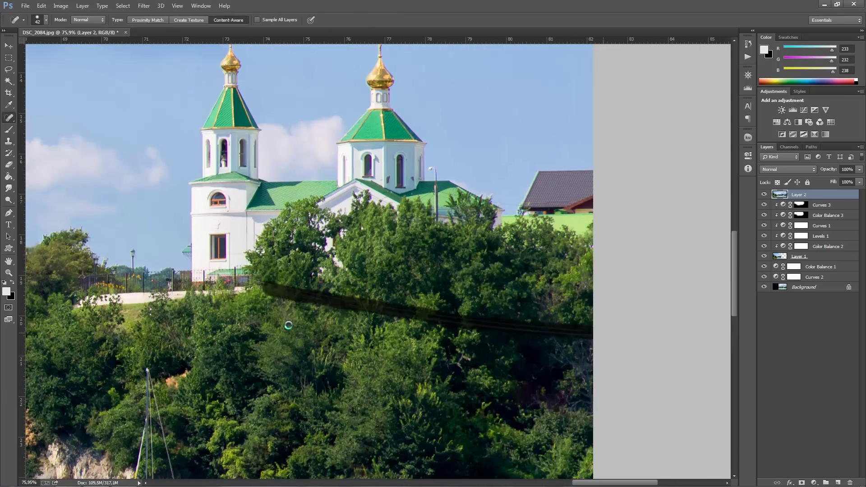
key("[")
key("[")
key("[")
scroll(518, 329, "left", 5)
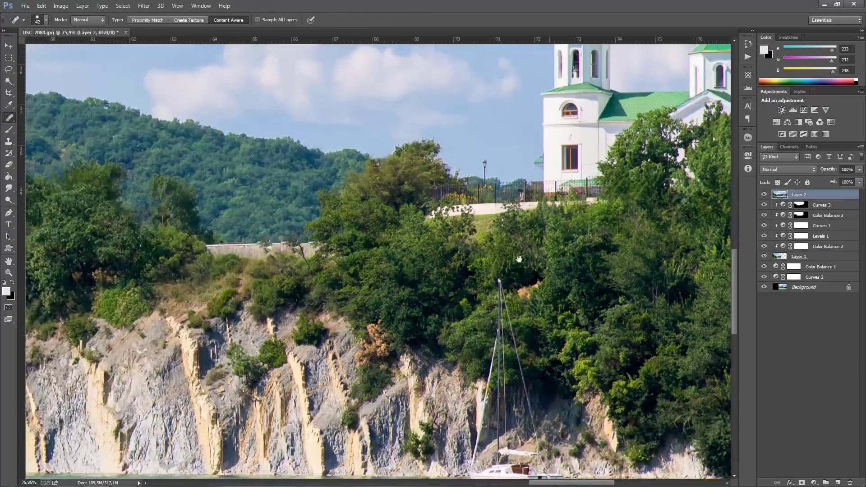
scroll(505, 352, "down", 5)
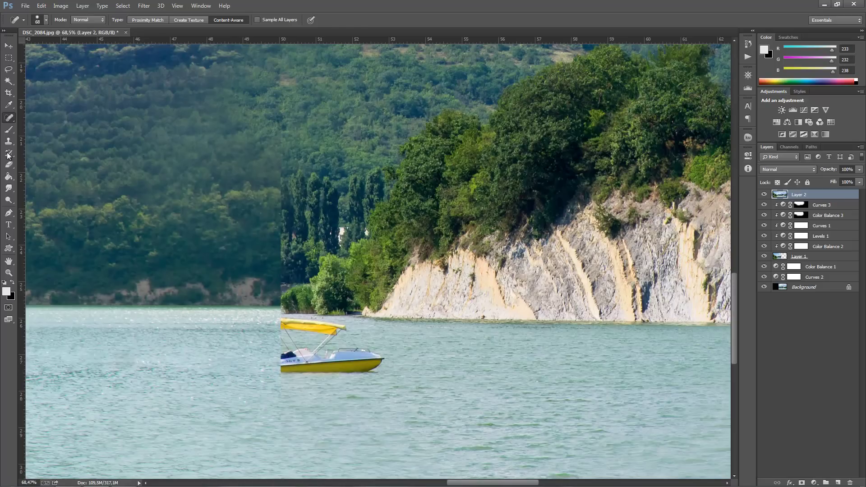
Remove the yellow boat and soften the green smudge in the water.
left_click_drag(282, 354, 336, 334)
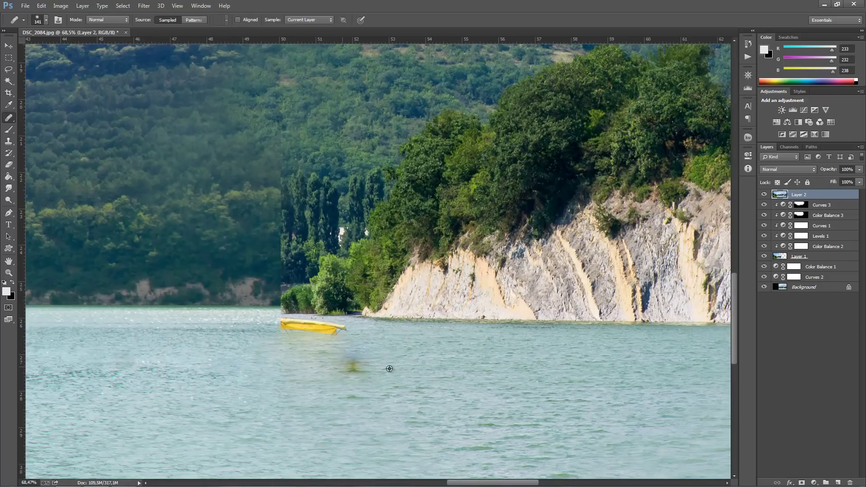
key("s")
left_click_drag(276, 328, 311, 325)
key("4")
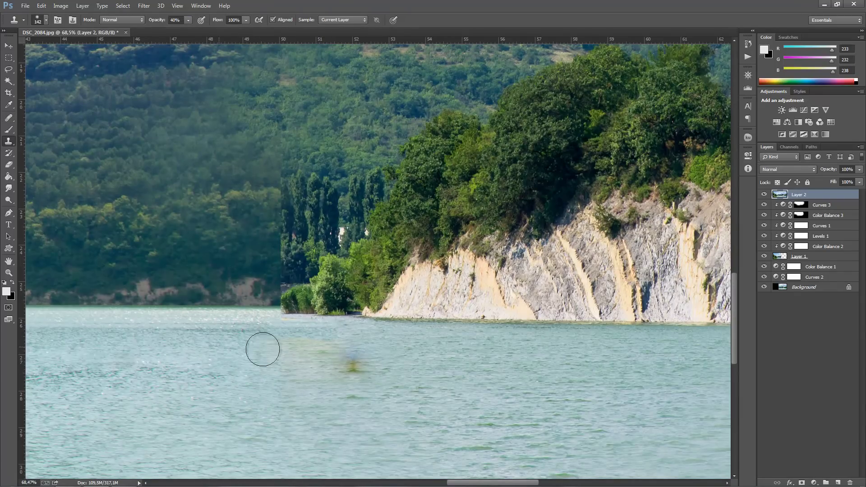
left_click_drag(342, 367, 362, 373)
Spot-heal a blemish on the forested hillside.
scroll(354, 362, "down", 3)
scroll(354, 362, "left", 3)
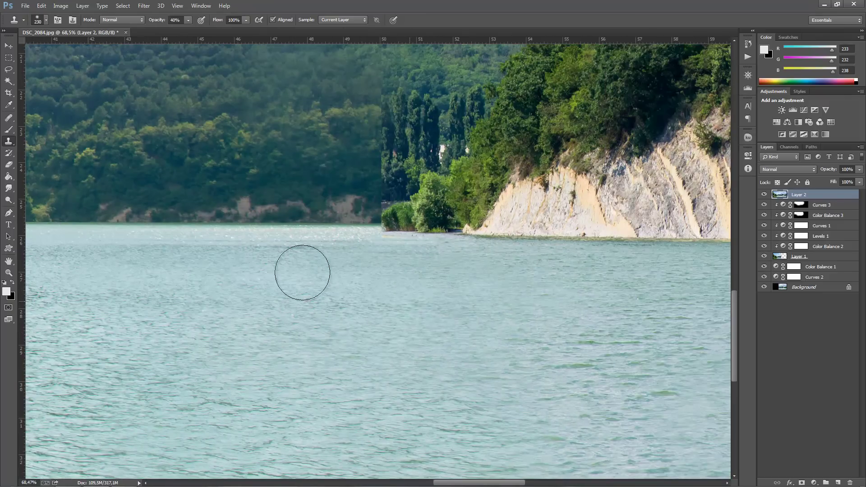
scroll(302, 273, "up", 3)
key("j")
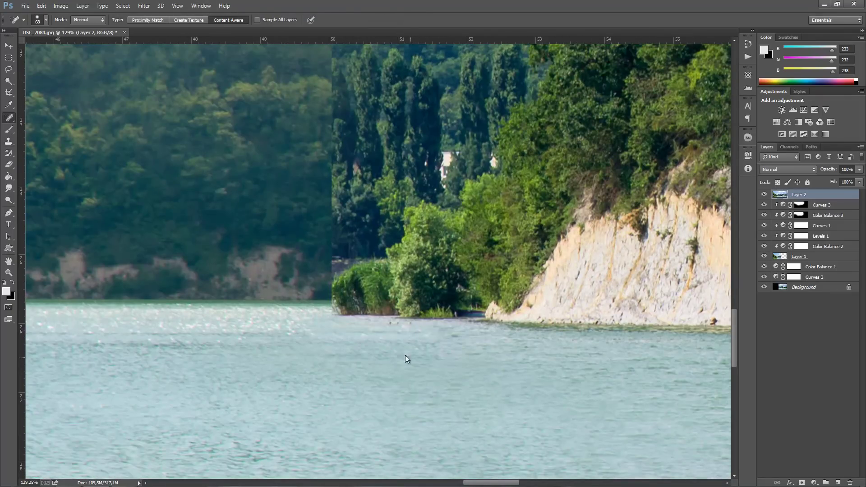
scroll(329, 332, "down", 3)
left_click_drag(330, 332, 319, 336)
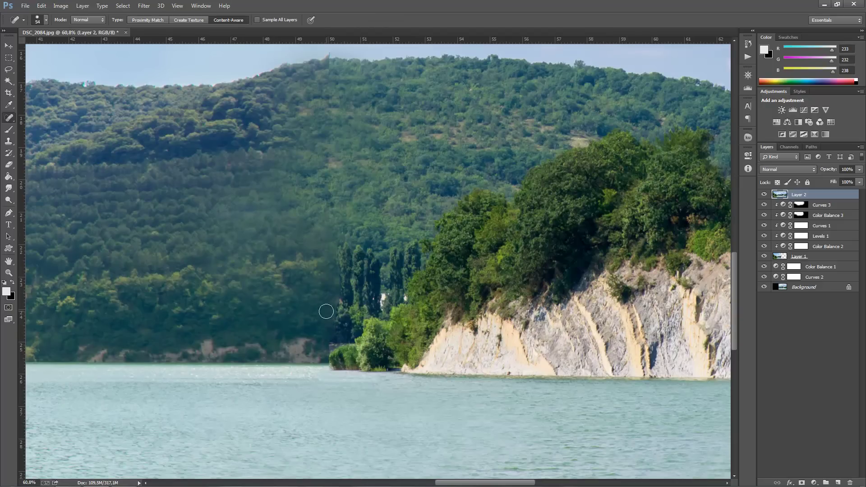
scroll(320, 300, "right", 1)
scroll(321, 300, "up", 1)
Clone sampled forest texture over the bright tree edge, adjusting brush size.
key("s")
key("bracketright")
left_click(371, 276, "alt")
left_click_drag(318, 266, 317, 343)
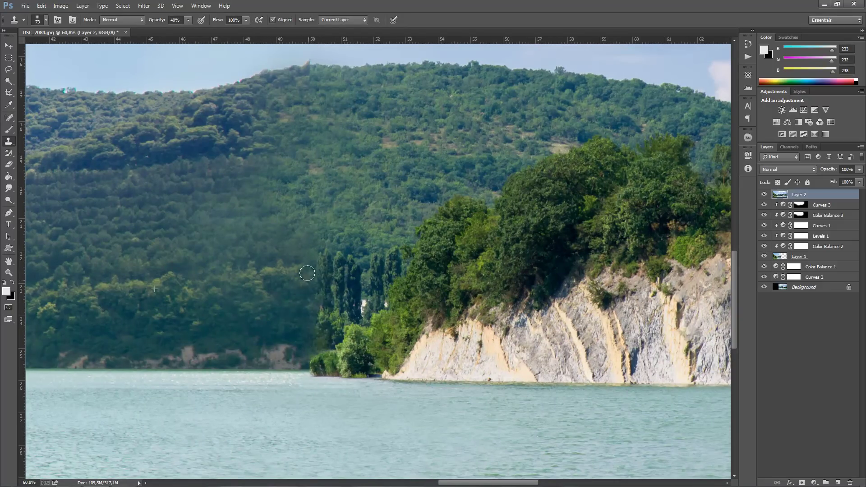
scroll(406, 187, "left", 3)
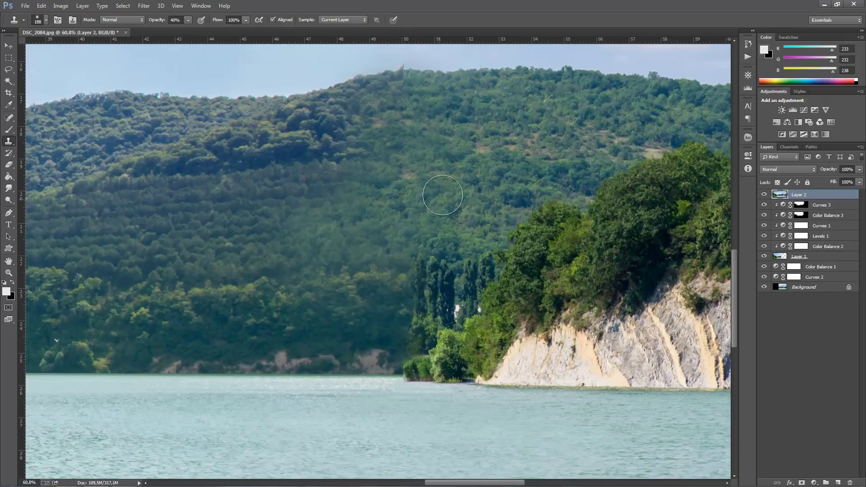
scroll(394, 234, "up", 1)
left_click_drag(476, 234, 496, 233)
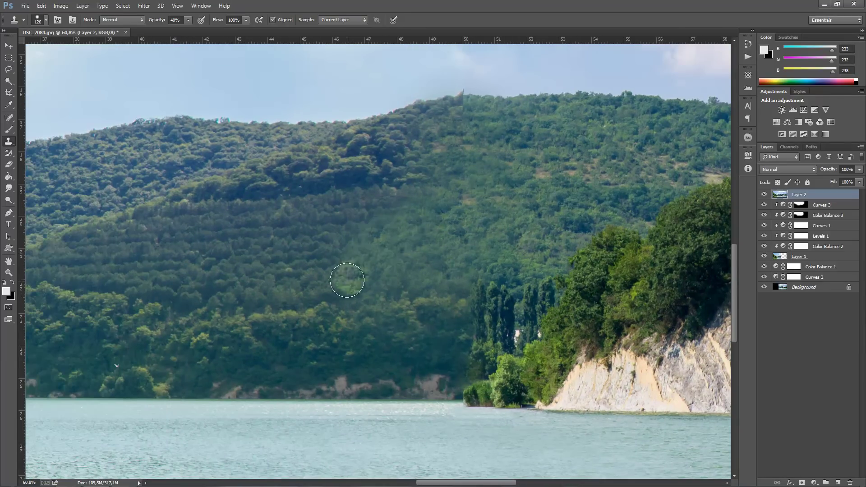
key("bracketleft")
key("bracketleft")
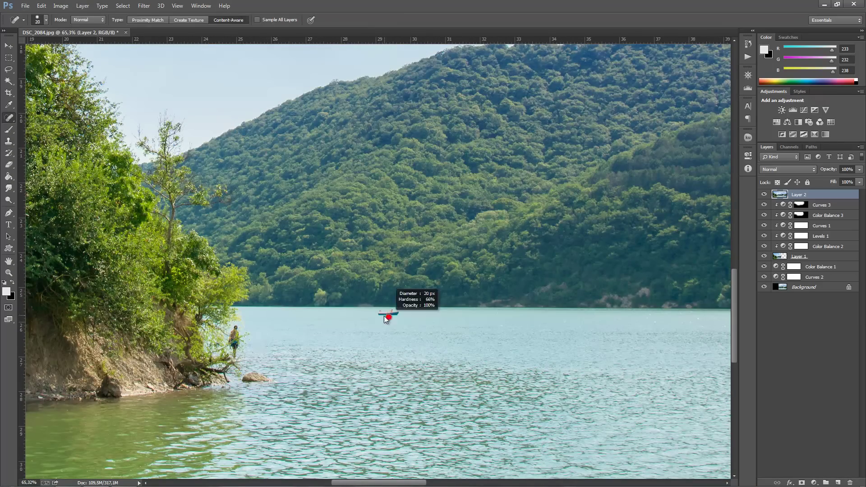
left_click_drag(386, 320, 388, 319)
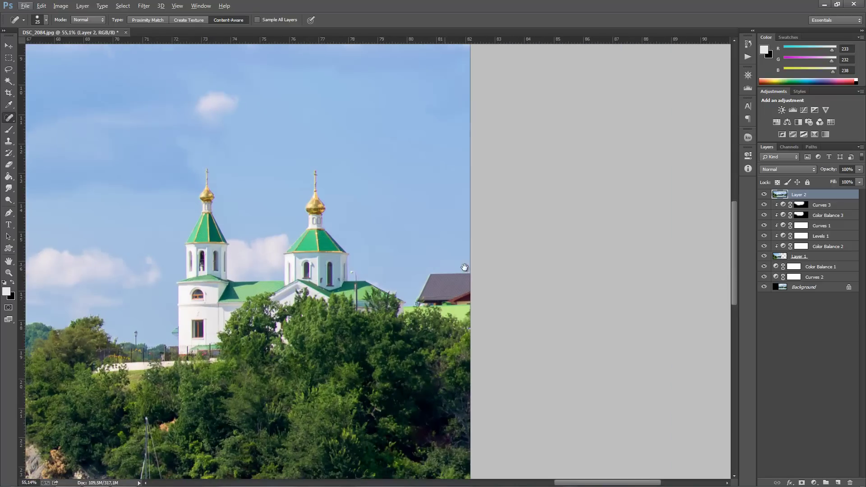
Heal out the lamp post and clone sky over the house beside the church.
left_click_drag(354, 314, 354, 284)
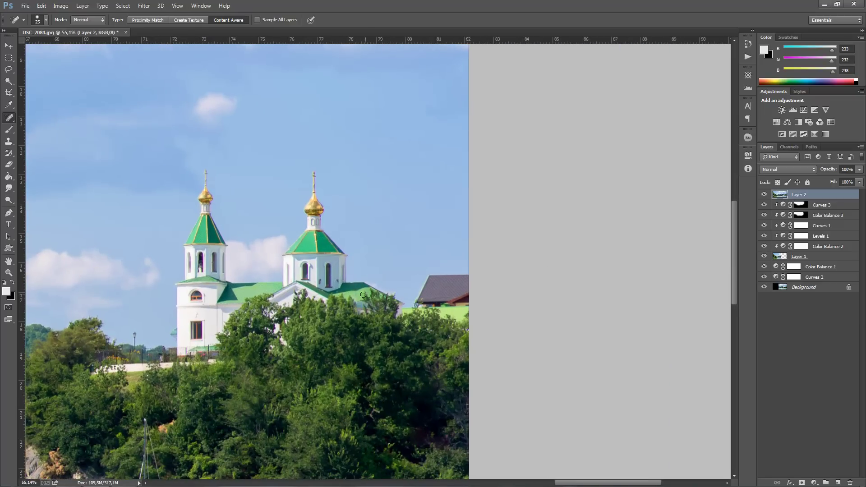
key("s")
left_click(433, 253, "alt")
mouse_move(451, 294)
left_mouse_down()
mouse_move(464, 306)
mouse_move(577, 280)
left_mouse_up()
scroll(248, 292, "down", 5, "alt")
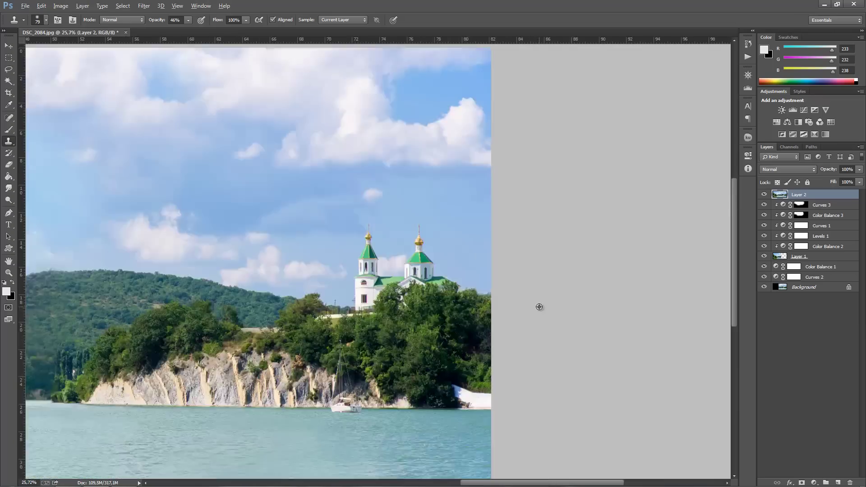
key("j")
scroll(222, 296, "up", 5)
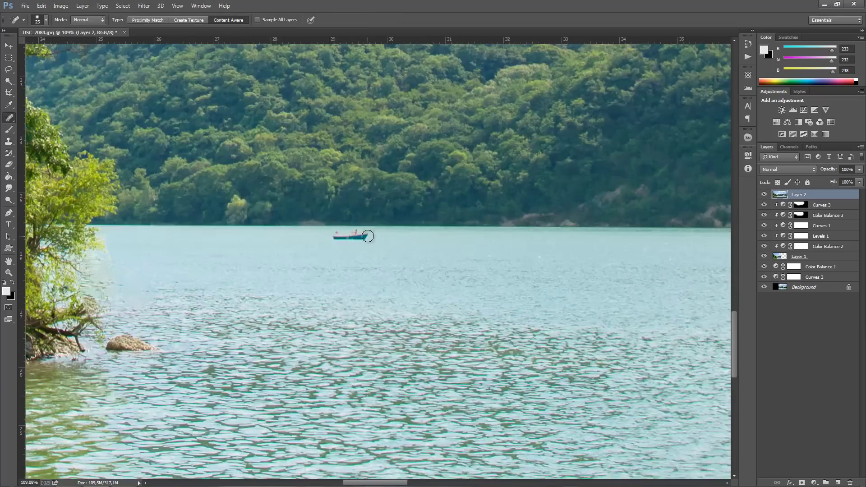
Add a blue-shifted Color Balance layer hidden behind an inverted mask.
scroll(342, 255, "down", 5)
left_click(787, 122)
left_click_drag(659, 228, 674, 229)
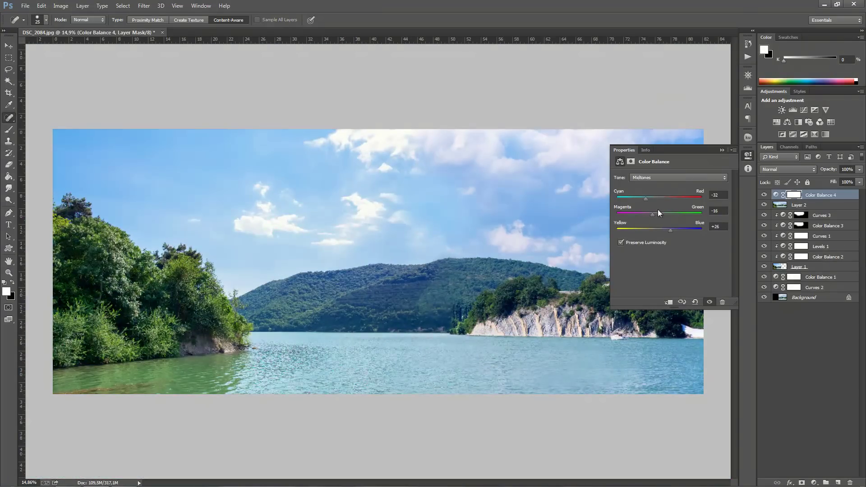
left_click(748, 155)
key("ctrl+i")
key("b")
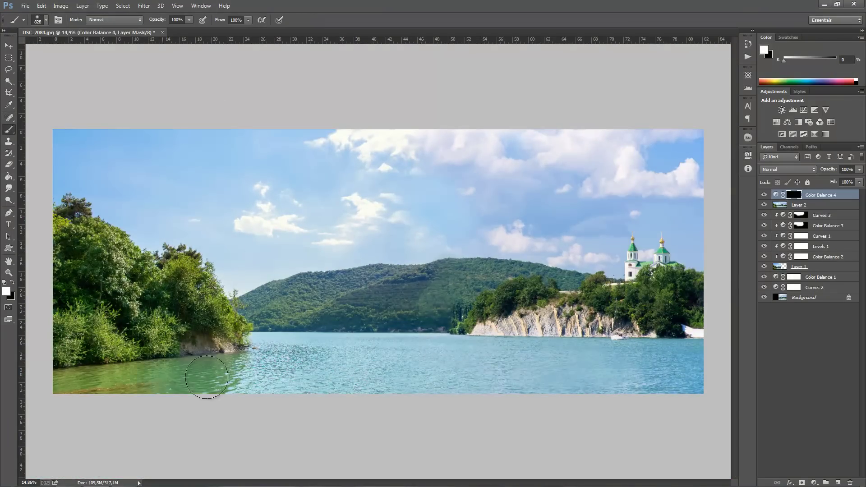
Add a Hue/Saturation layer shifting the greens' hue, with an inverted mask.
left_click(776, 122)
left_click_drag(669, 214, 681, 210)
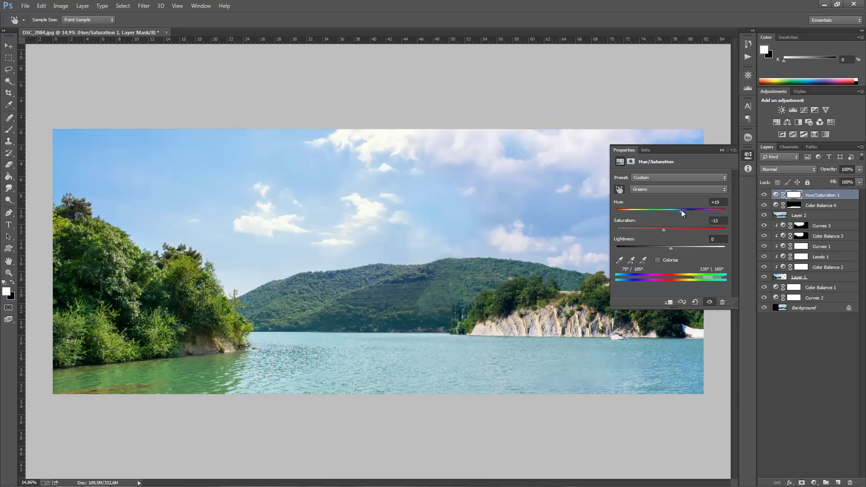
left_click(721, 150)
key("ctrl+i")
key("b")
Crop the panorama shorter, add a masked Color Balance, and stamp a merged layer.
left_click(8, 92)
key("Return")
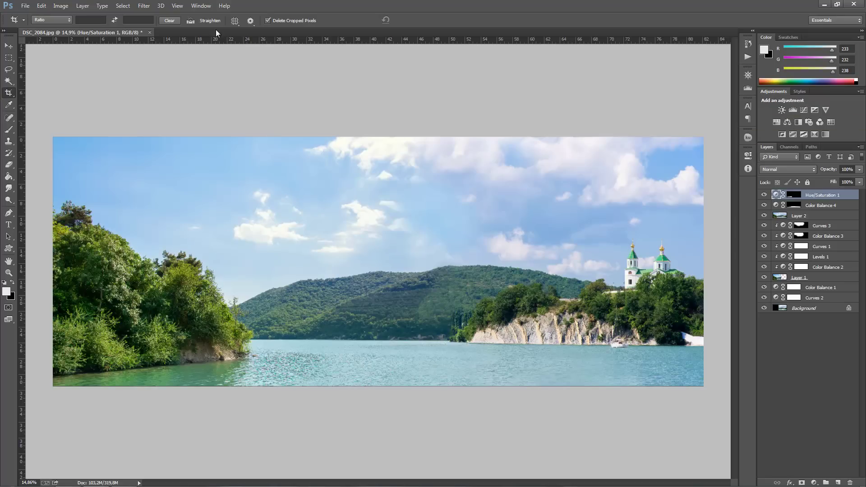
left_click(791, 124)
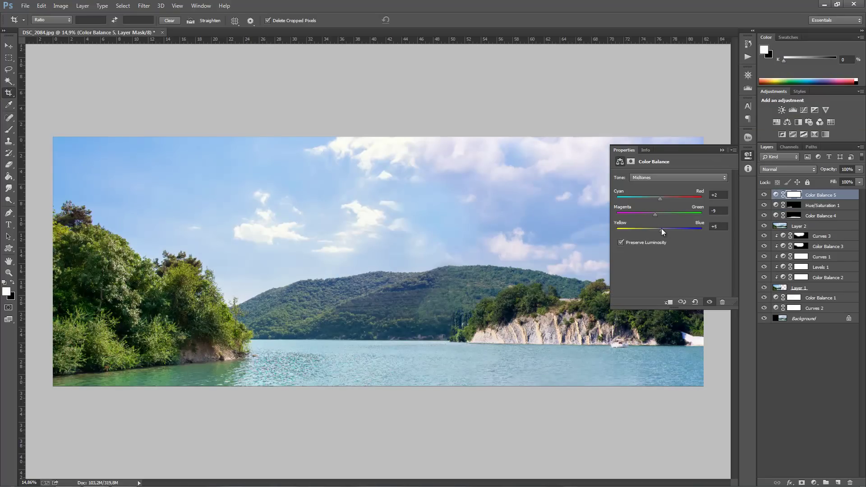
key("ctrl+i")
key("b")
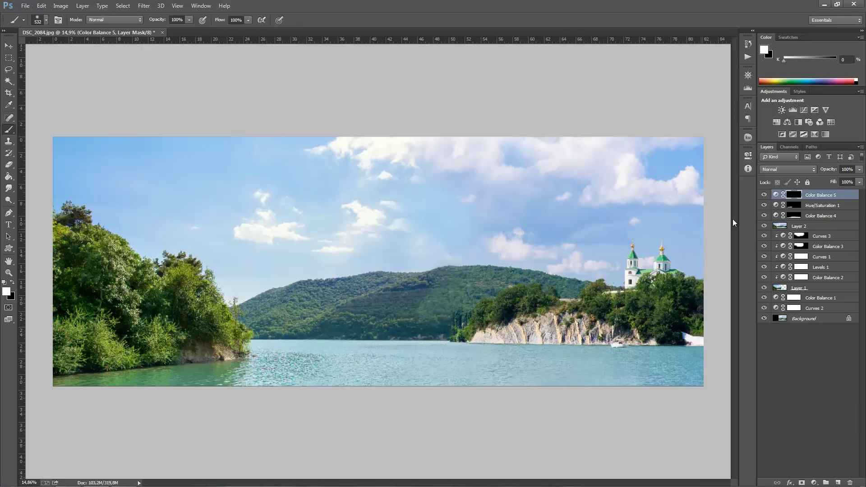
key("ctrl+alt+shift+e")
left_click(804, 110)
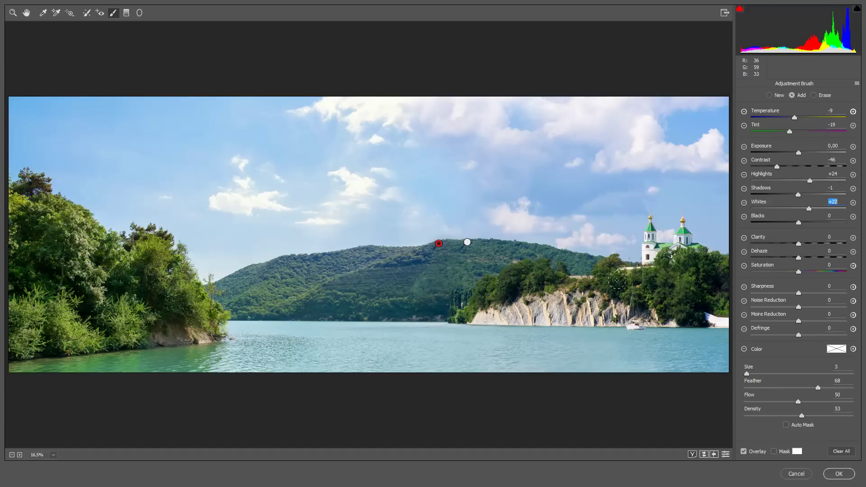
Paint a zeroed brush adjustment on the left foliage and drag a sky-to-hilltop gradient.
left_click(857, 84)
left_click(799, 120)
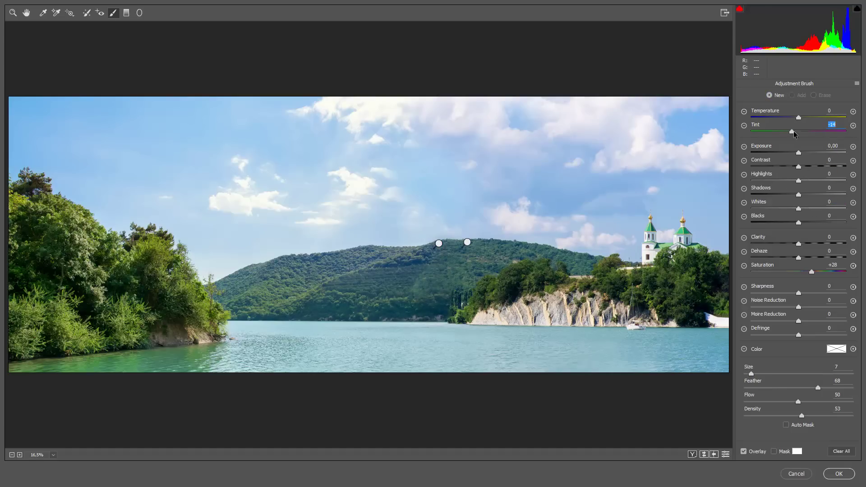
left_click(210, 310)
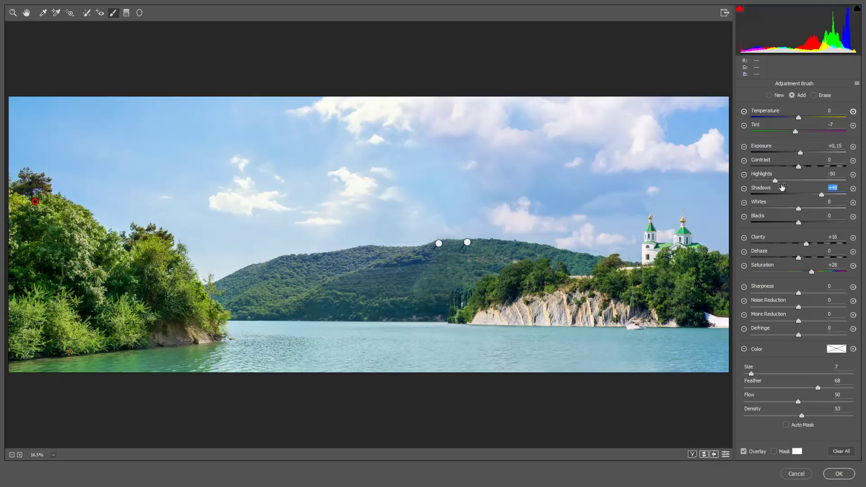
key("g")
left_click_drag(386, 171, 386, 275)
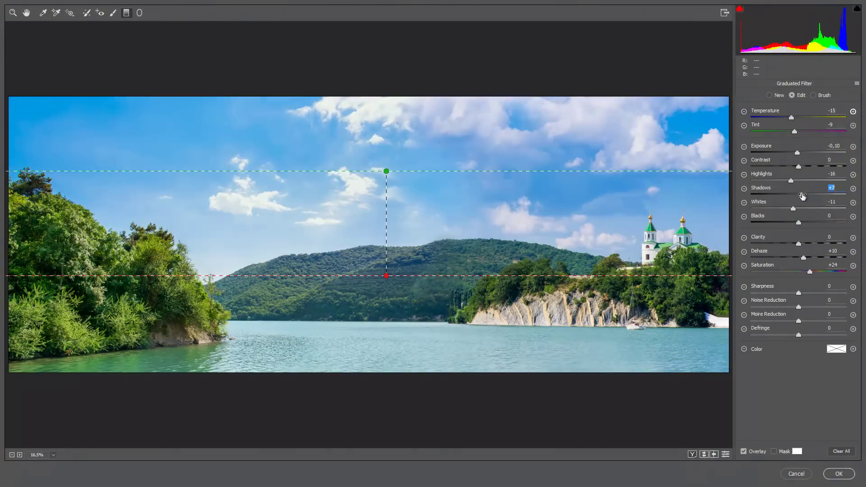
Reset the sky gradient's Dehaze to zero and finish editing its mask.
double_click(803, 258)
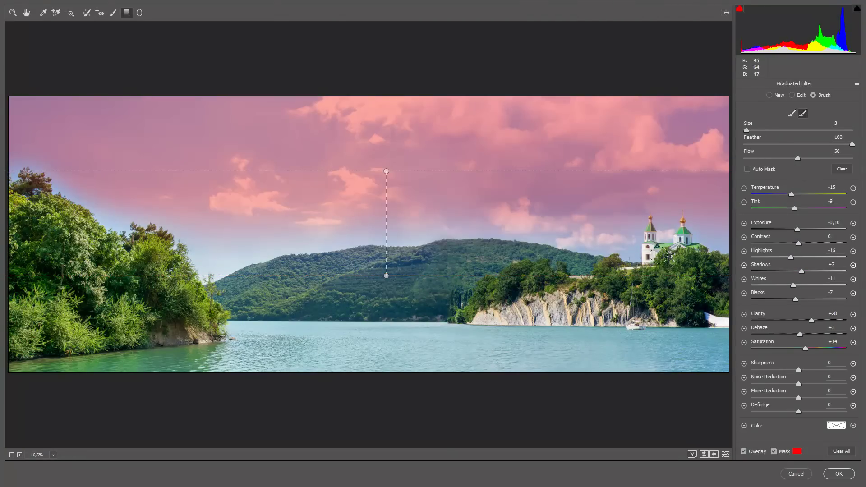
key("shift+k")
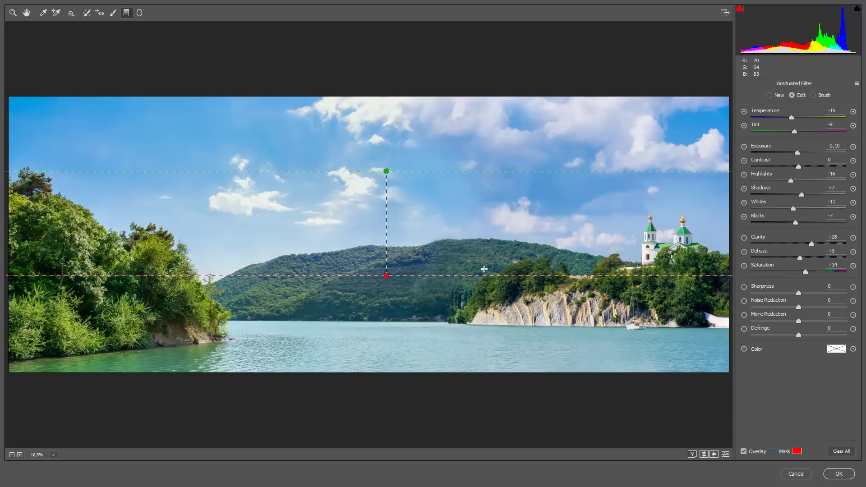
Add a Graduated Filter down to the waterline that darkens and cools the water.
left_click(517, 283)
left_click_drag(430, 361, 430, 316)
left_click(787, 153)
left_click(789, 118)
Reset the Adjustment Brush and paint a cool haze along the hill's base.
left_click(116, 17)
left_click(856, 83)
left_click(787, 94)
left_click_drag(451, 303, 434, 306)
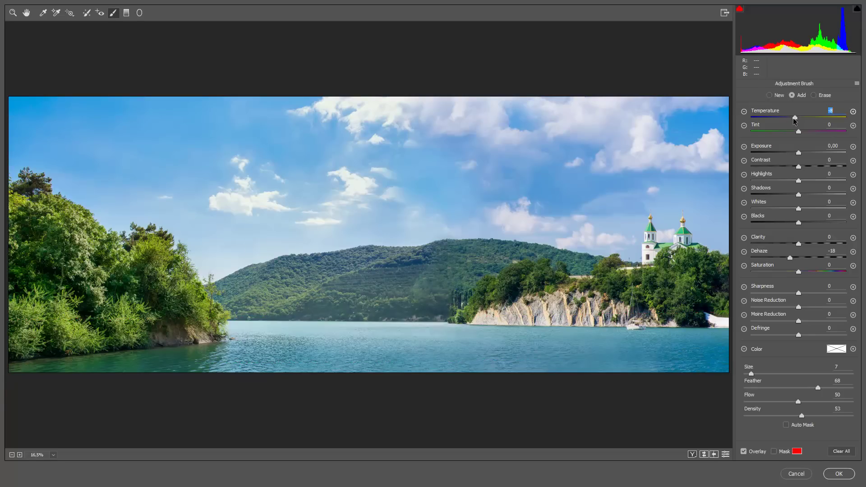
type("26")
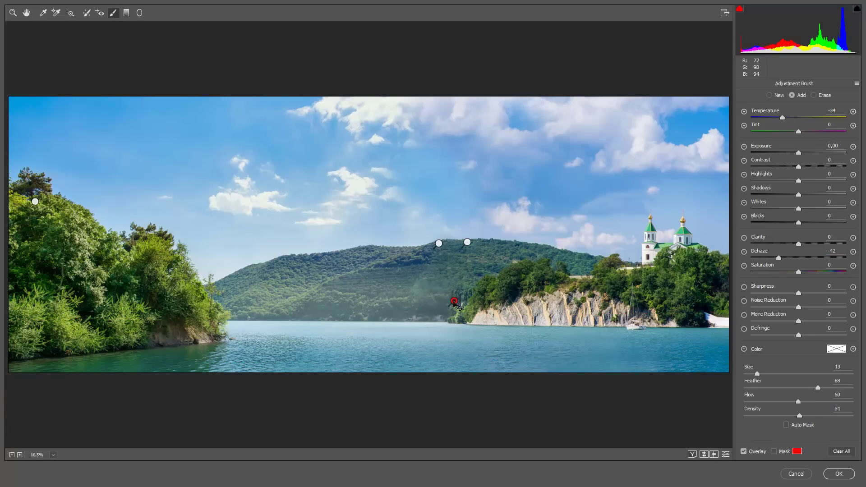
key("bracketleft")
key("bracketleft")
key("bracketleft")
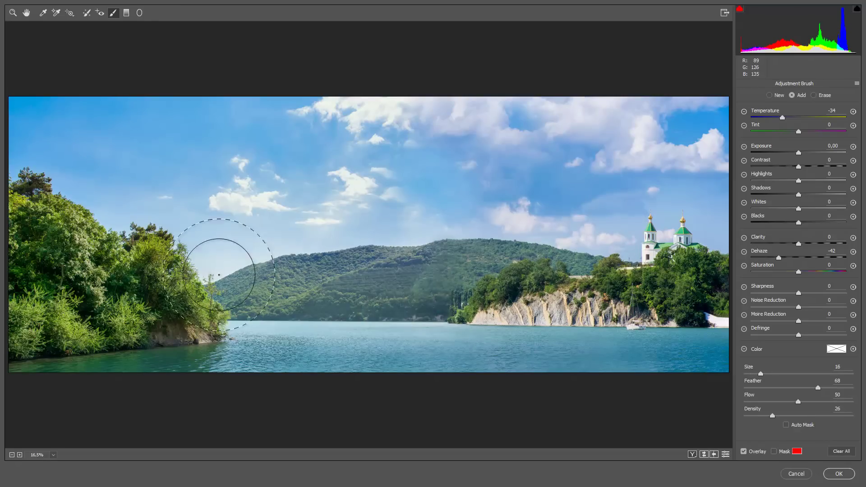
key("bracketleft")
key("bracketleft")
key("bracketleft")
Adjust the brushed haze's strength and brightness, then reset values for a stronger haze stroke.
left_click_drag(779, 257, 770, 258)
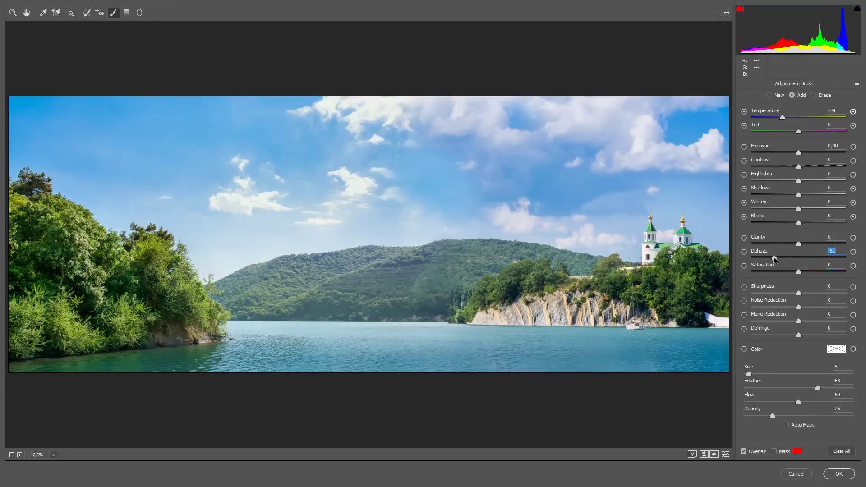
left_click(781, 258)
left_click_drag(799, 153, 804, 154)
left_click(857, 84)
left_click(844, 105)
mouse_move(799, 257)
left_mouse_down()
mouse_move(758, 257)
mouse_move(785, 264)
left_mouse_up()
In HSL, lower Blues luminance, raise Blues saturation and shift the blue hues, then apply.
key("h")
left_click(771, 85)
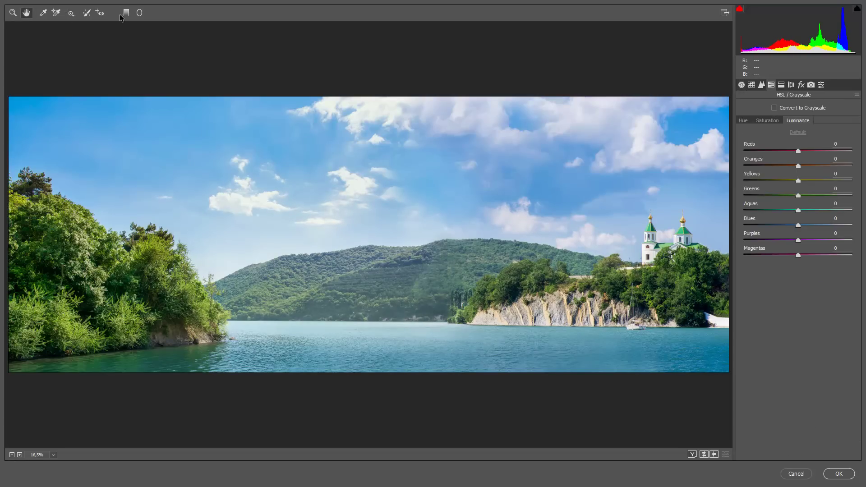
key("t")
left_click_drag(177, 136, 178, 144)
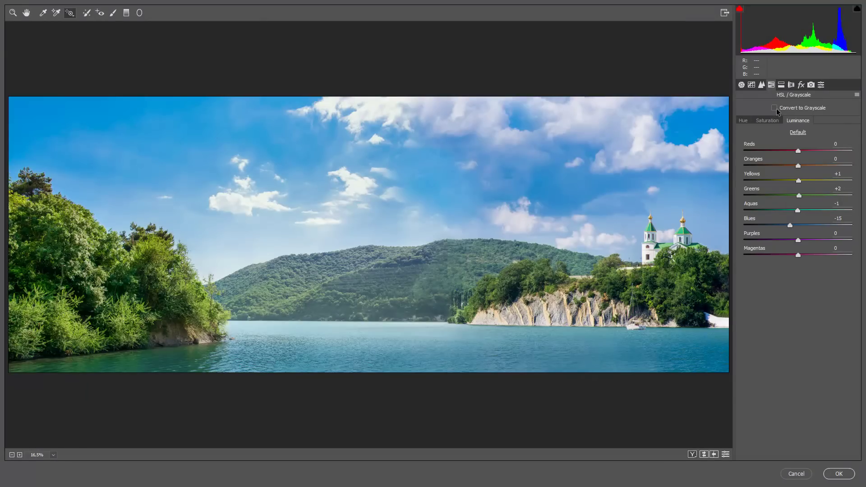
left_click(743, 120)
left_click_drag(597, 181, 597, 182)
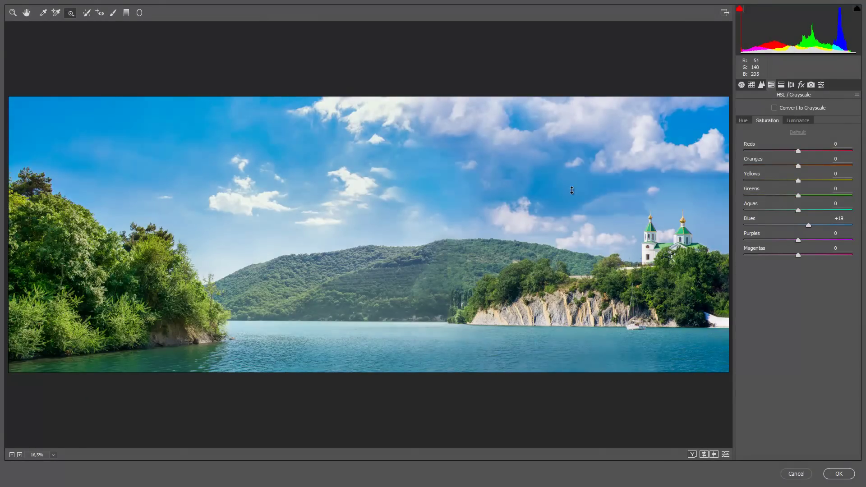
left_click(743, 120)
left_click_drag(798, 224, 799, 223)
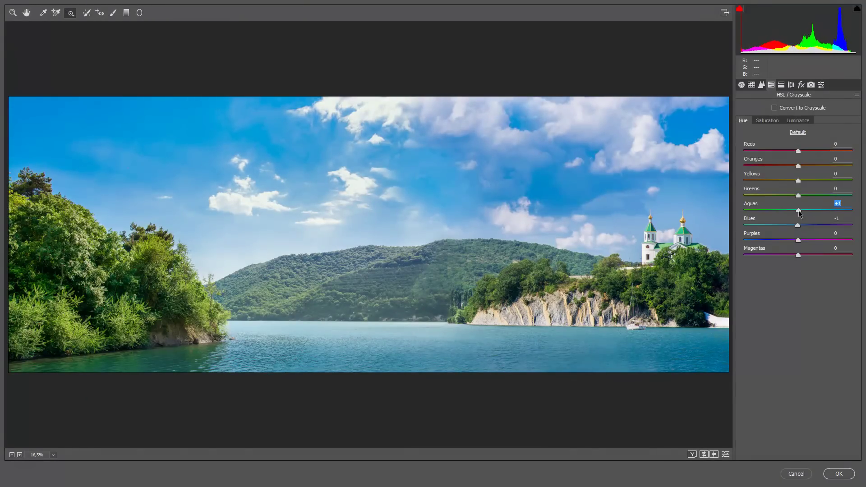
key("Return")
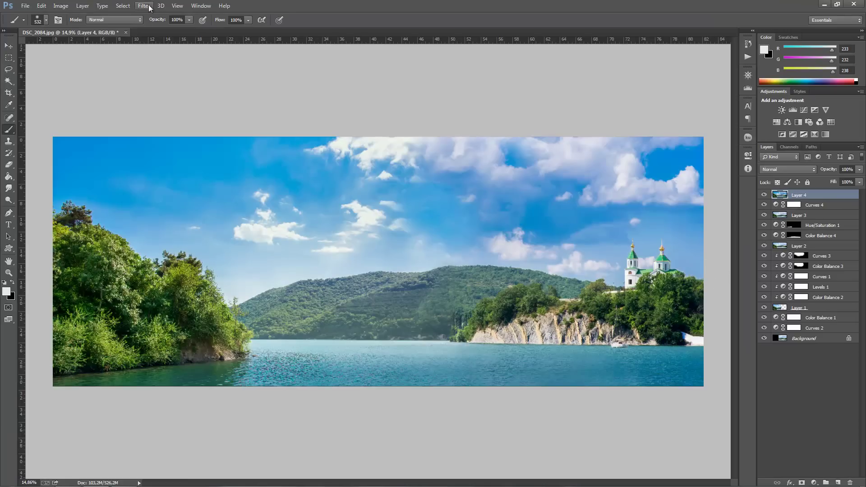
Reapply the Camera Raw hue changes and add a layer mask to Layer 4 copy.
left_click(148, 8)
left_click(171, 61)
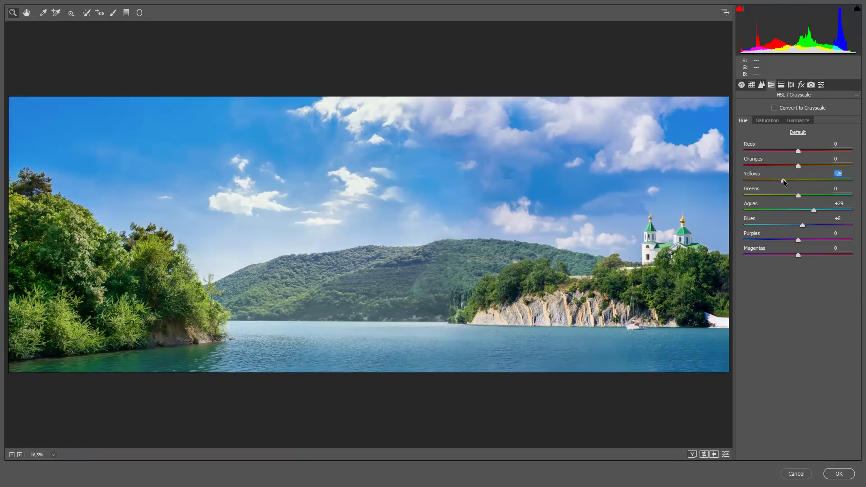
left_click(842, 475)
left_click(802, 482)
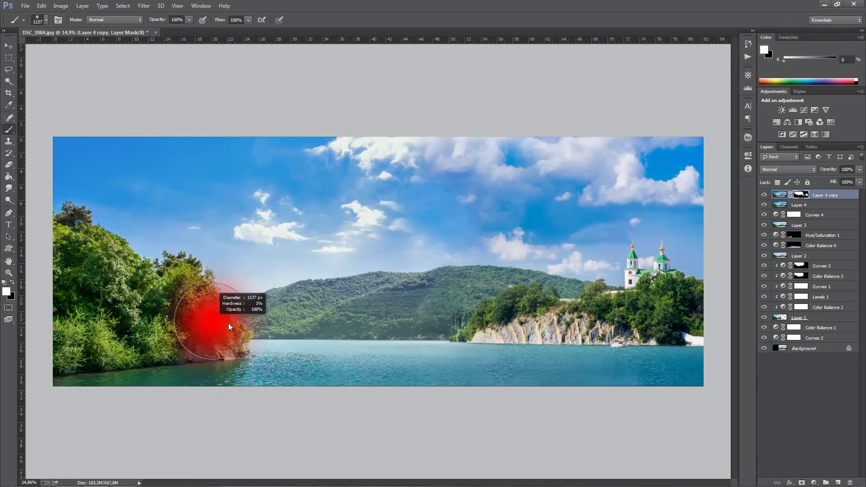
Add a Hue/Saturation Blues boost masked to the sky, then stamp visible layers into Layer 5.
left_click(764, 195)
left_click(777, 121)
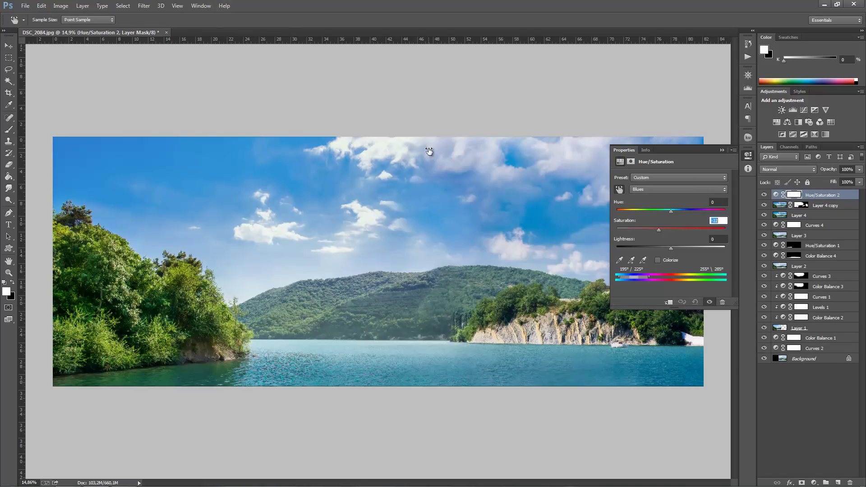
key("ctrl+i")
key("bracketright")
left_click_drag(502, 149, 343, 147)
key("ctrl+shift+alt+e")
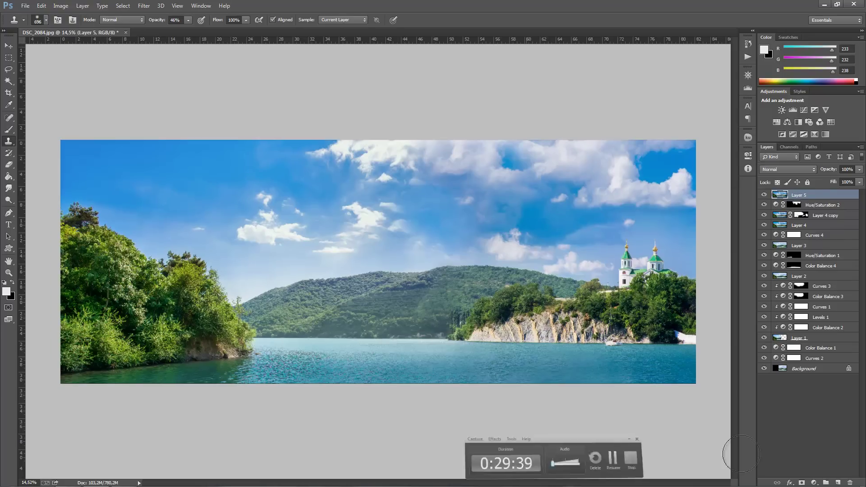
Add Color Balance: midtones toward red, shadows toward yellow and red, highlights toward blue and cyan.
left_click(657, 182)
left_click_drag(659, 198, 661, 198)
key("alt+1")
left_click_drag(659, 229, 657, 230)
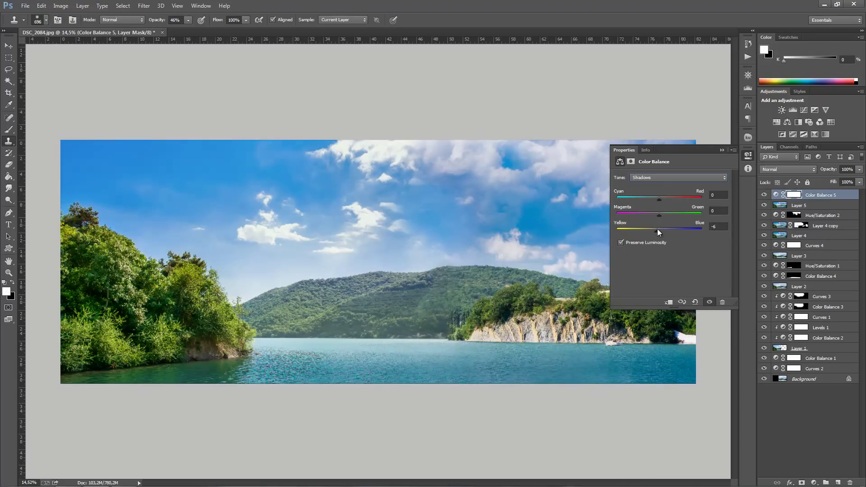
left_click_drag(658, 199, 660, 198)
left_click_drag(699, 149, 416, 91)
left_click_drag(376, 172, 378, 173)
left_click_drag(375, 141, 374, 141)
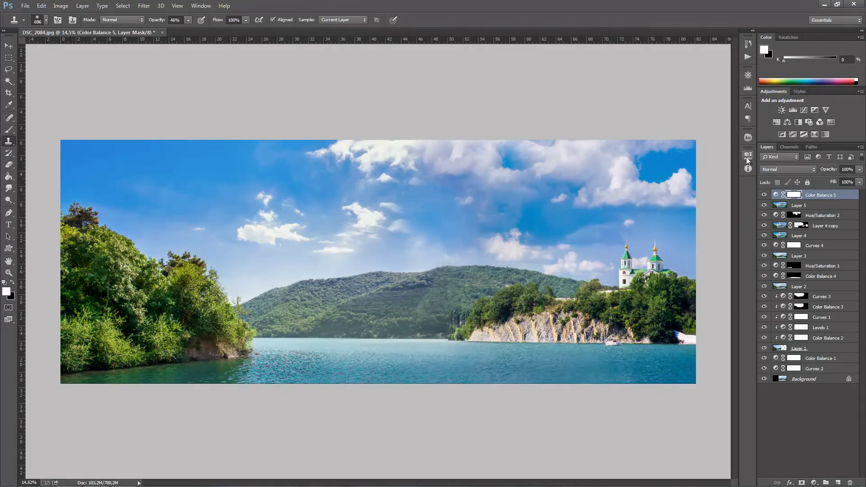
Apply Viveza 2 with Structure reduced from 30% to 22%.
left_click(144, 5)
mouse_move(161, 204)
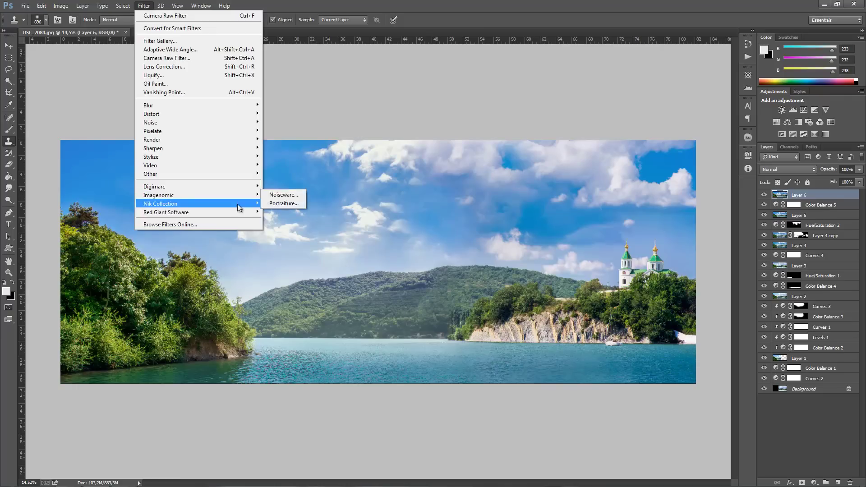
left_click(289, 206)
left_click_drag(746, 172, 743, 172)
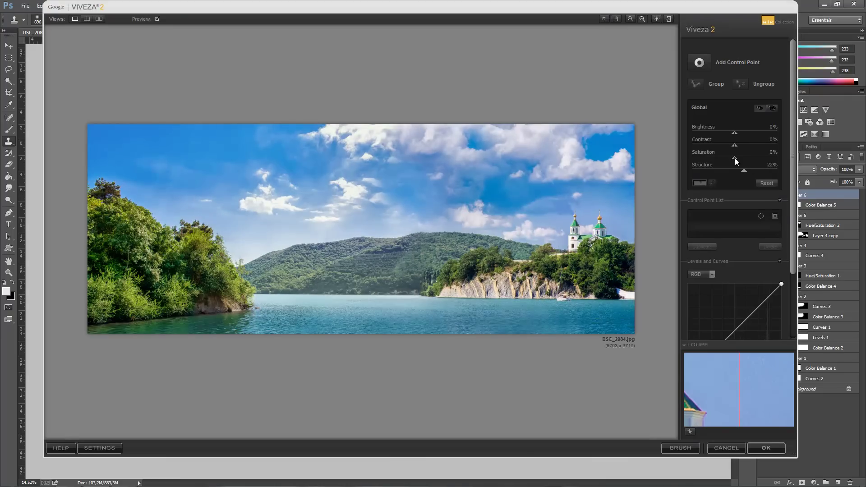
left_click(766, 448)
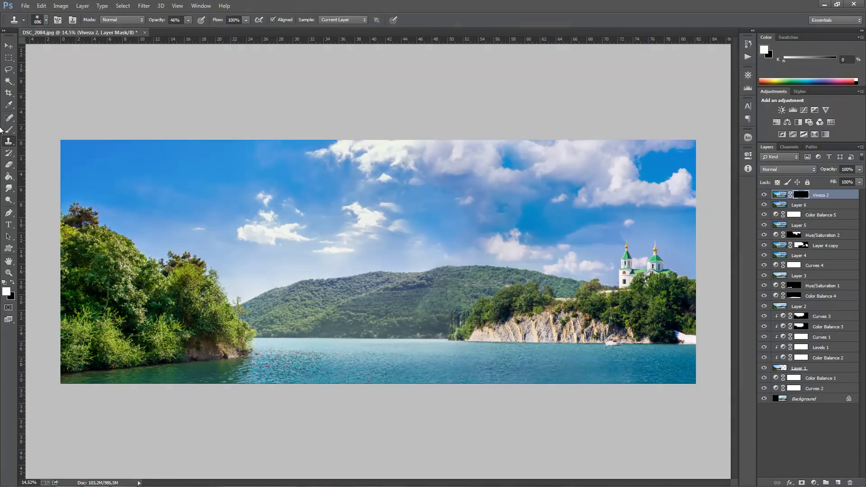
Invert the Viveza 2 layer mask for brushing, then merge all layers down to Background.
key("b")
key("ctrl+i")
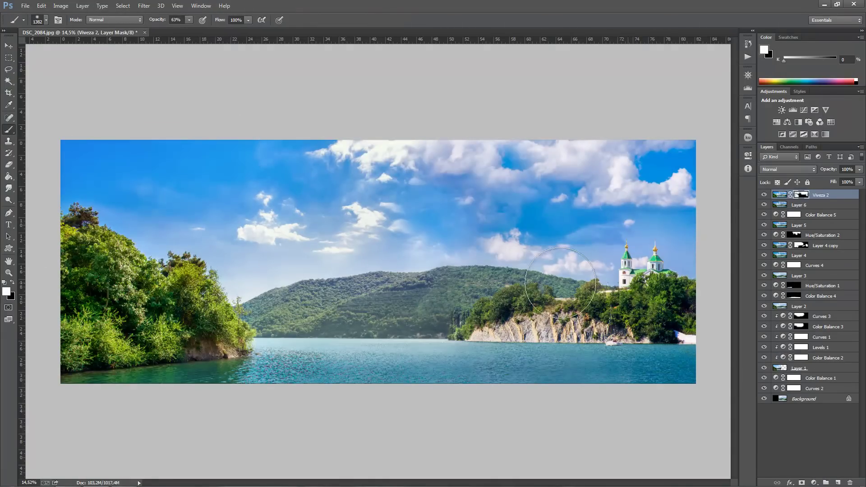
left_click_drag(624, 286, 582, 289)
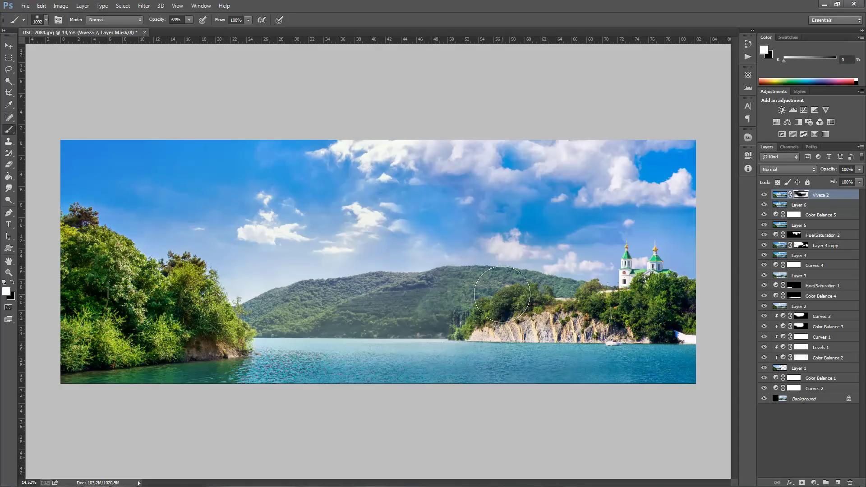
left_click(813, 398, "shift")
key("ctrl+e")
Create a new Soft Light layer and paint blue-grey tone across the hill.
key("ctrl+shift+n")
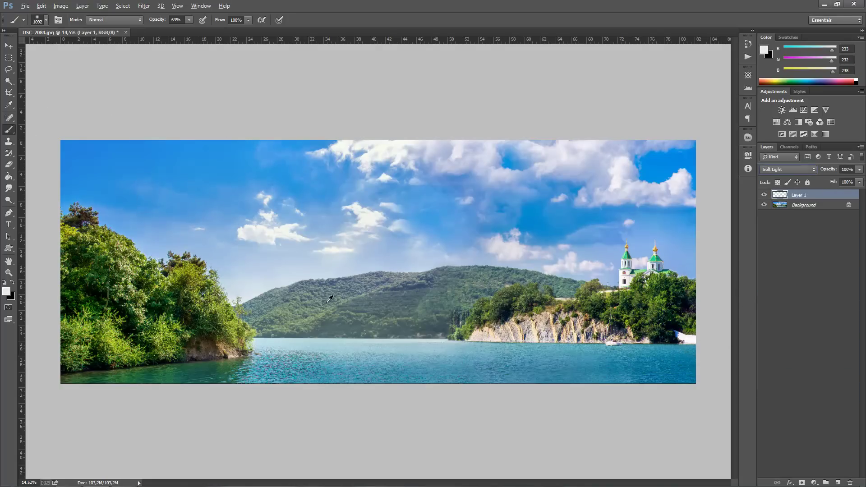
left_click_drag(432, 286, 309, 299)
left_click(345, 290, "alt")
left_click(284, 318, "alt")
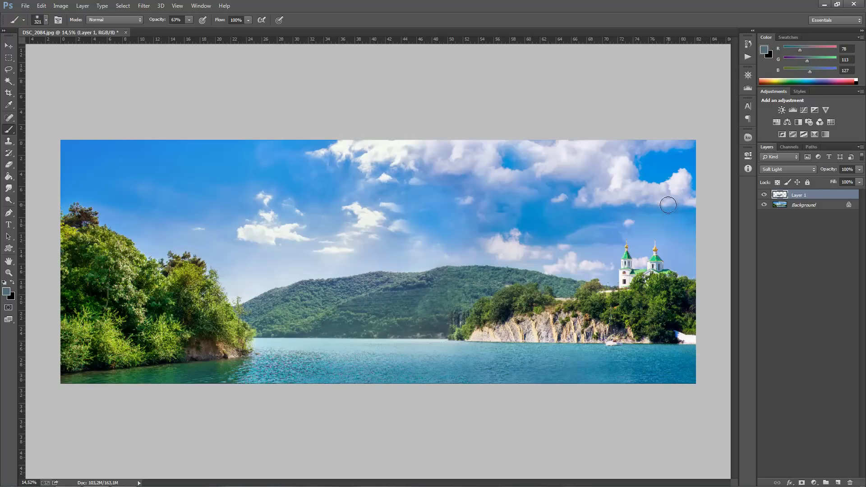
Brush a masked brightening Curves onto the hill, stamp visible layers, and add Hue/Saturation reducing yellows.
key("F2")
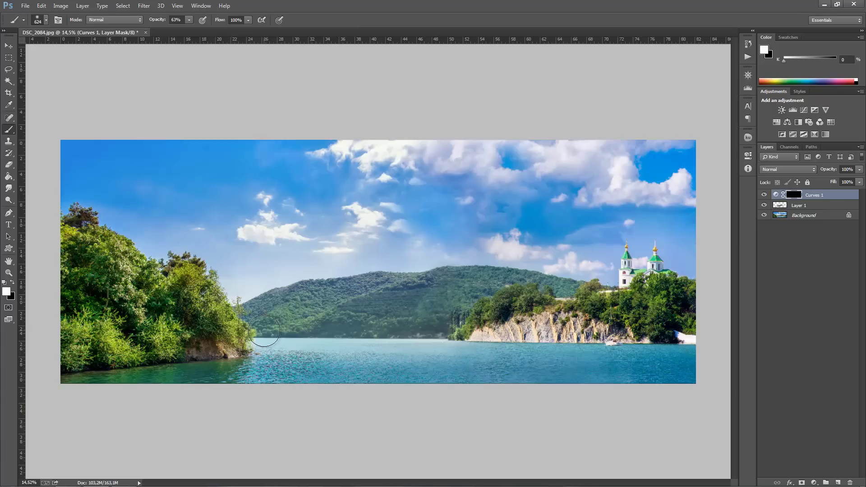
left_click_drag(271, 315, 487, 312)
key("F3")
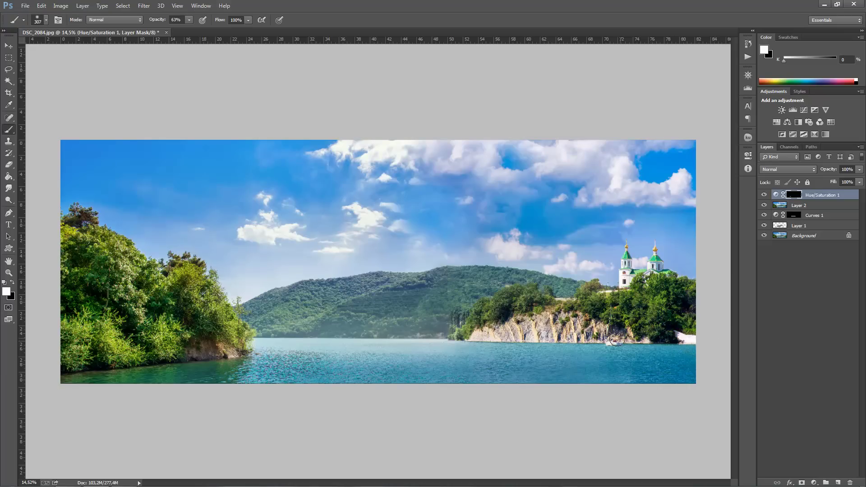
left_click(776, 122)
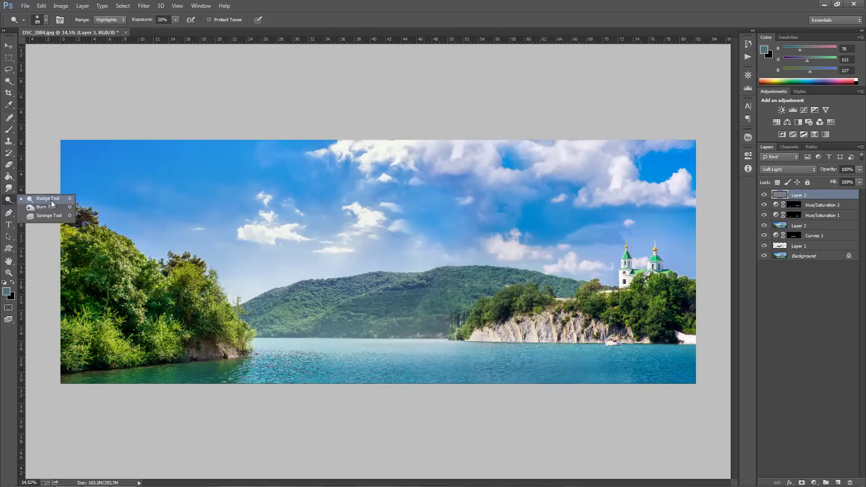
Dodge the hills and shore with a smaller brush, delete Layer 3, and flatten the image.
left_click_drag(199, 263, 219, 342)
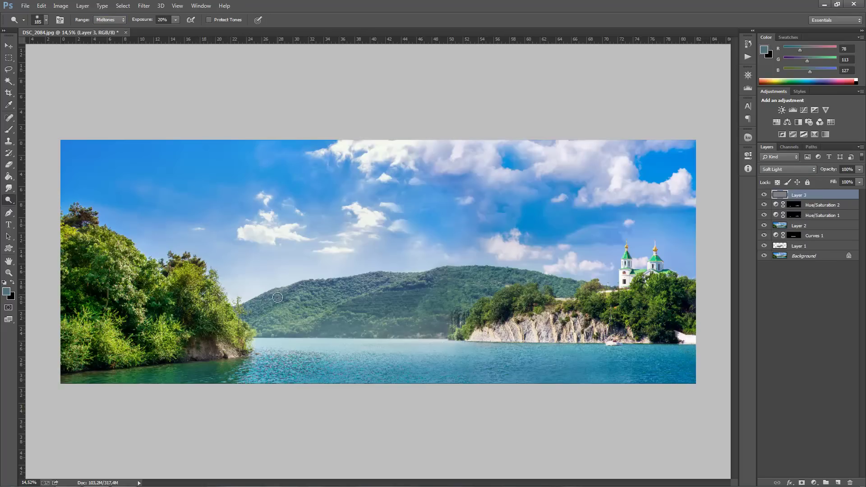
key("bracketleft")
key("bracketleft")
key("bracketleft")
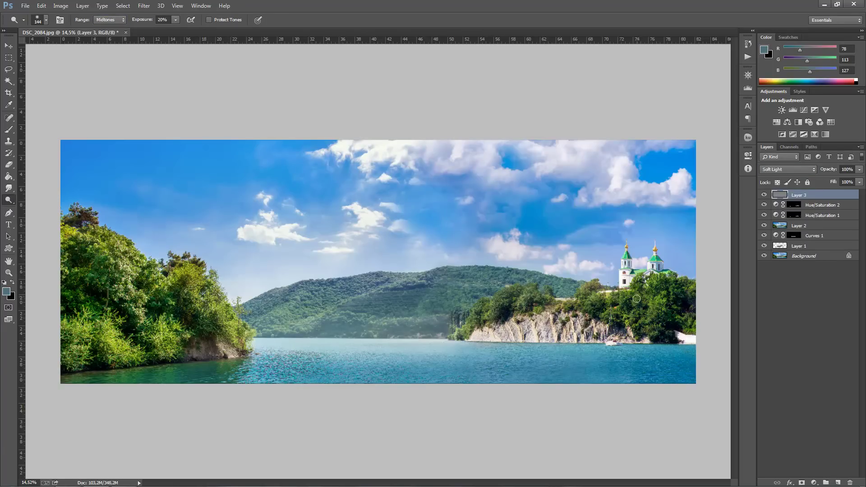
key("bracketleft")
key("bracketleft")
key("bracketleft")
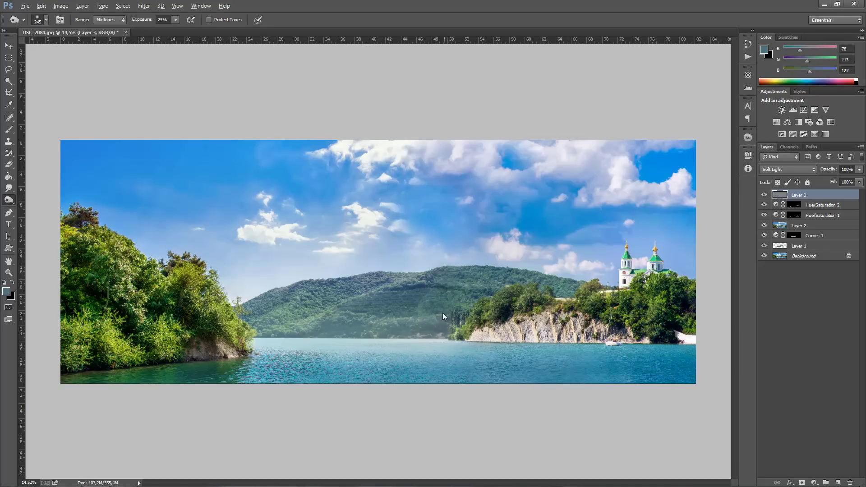
left_click_drag(266, 307, 582, 327)
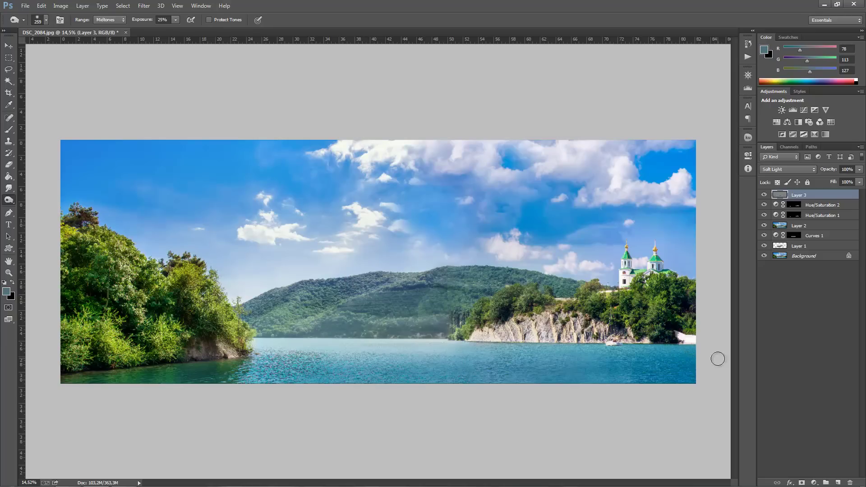
key("Delete")
key("ctrl+shift+e")
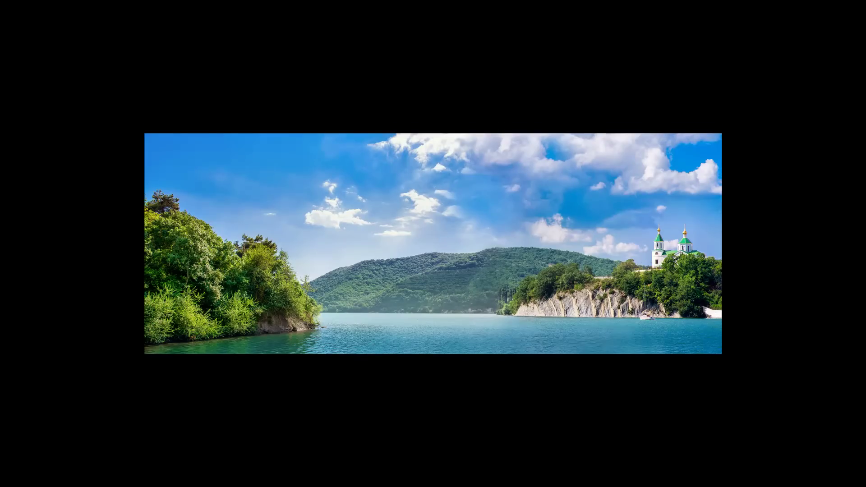